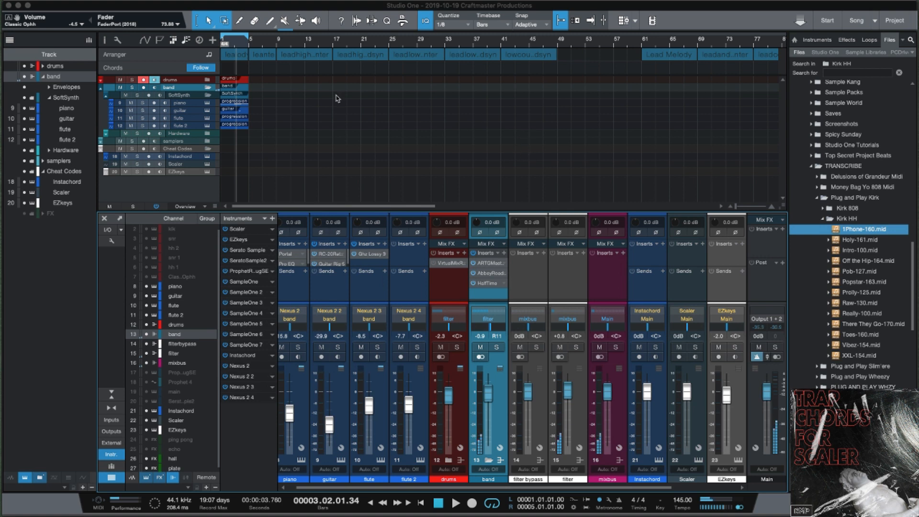
# Play back the song from the start to hear the current arrangement.
pyautogui.scroll(5, 335, 102)
pyautogui.scroll(-5, 335, 102)
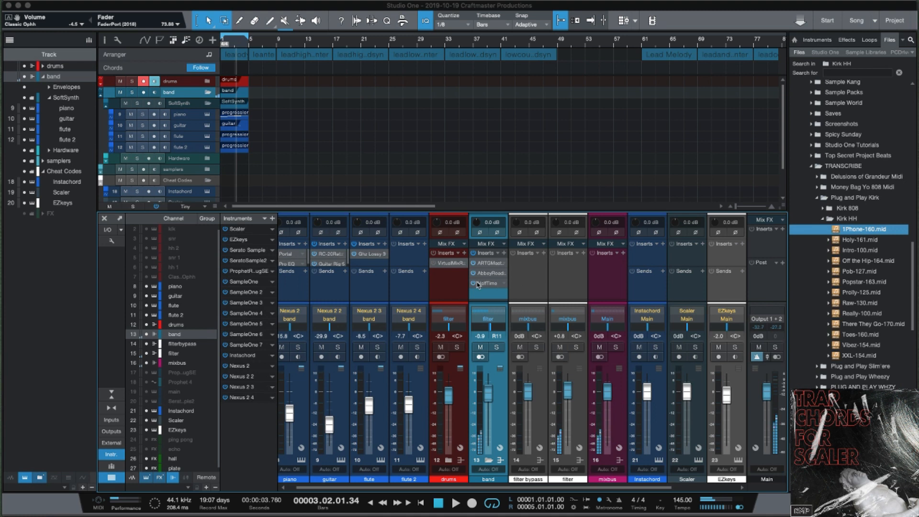
pyautogui.press('space')
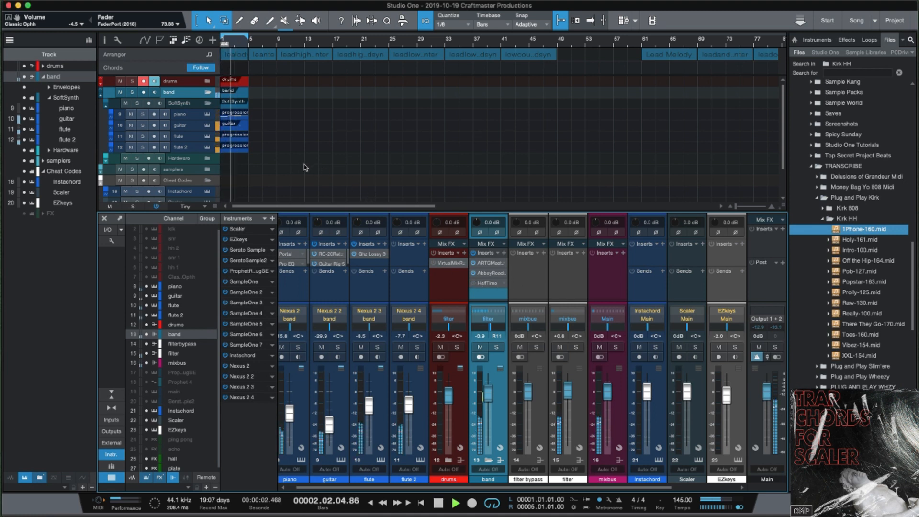
pyautogui.press('space')
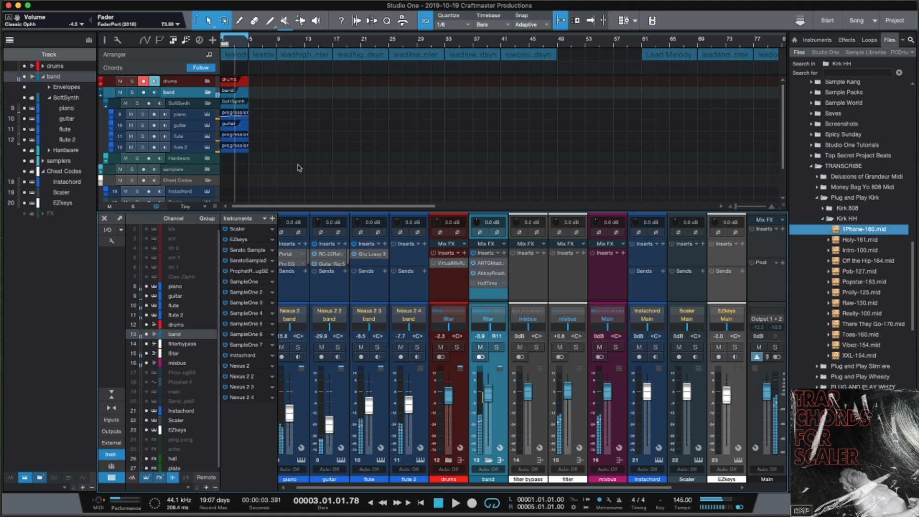
# Check the Nexus 2 sounds on the piano, guitar, flute and flute 2 tracks.
pyautogui.click(208, 124)
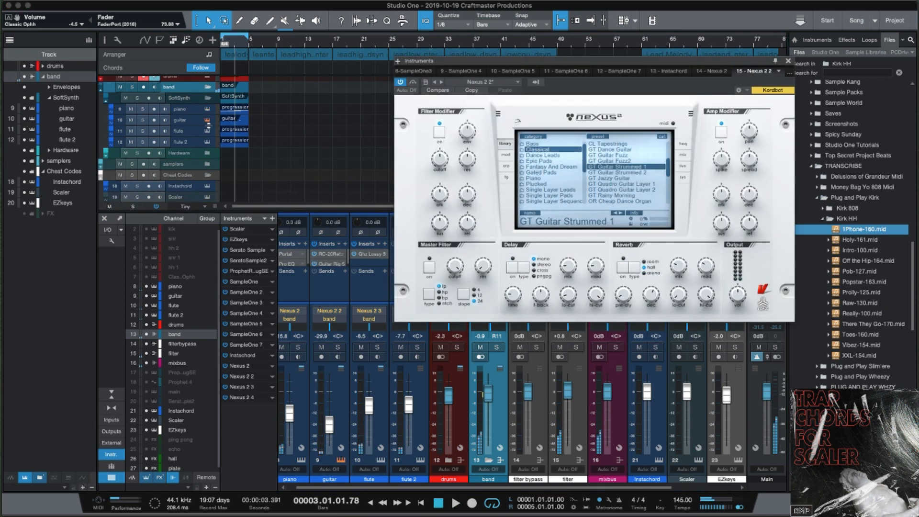
pyautogui.click(208, 130)
pyautogui.click(207, 141)
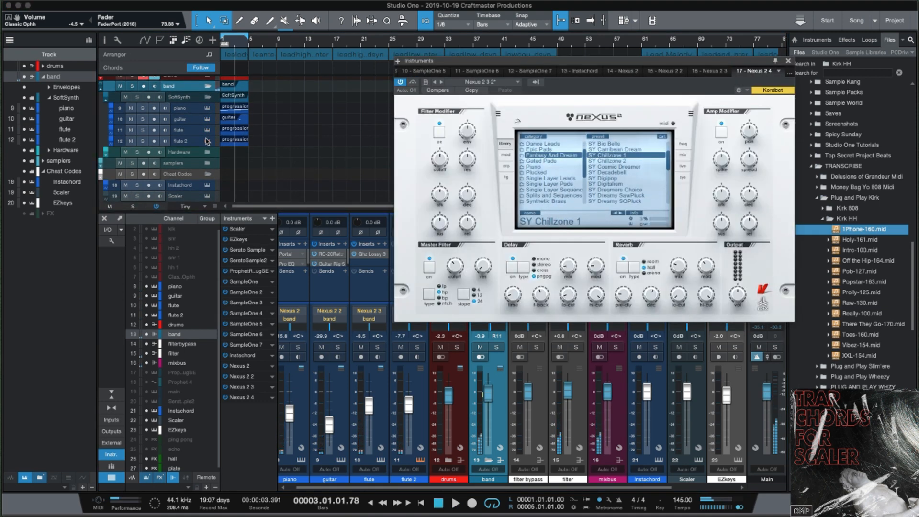
pyautogui.click(789, 61)
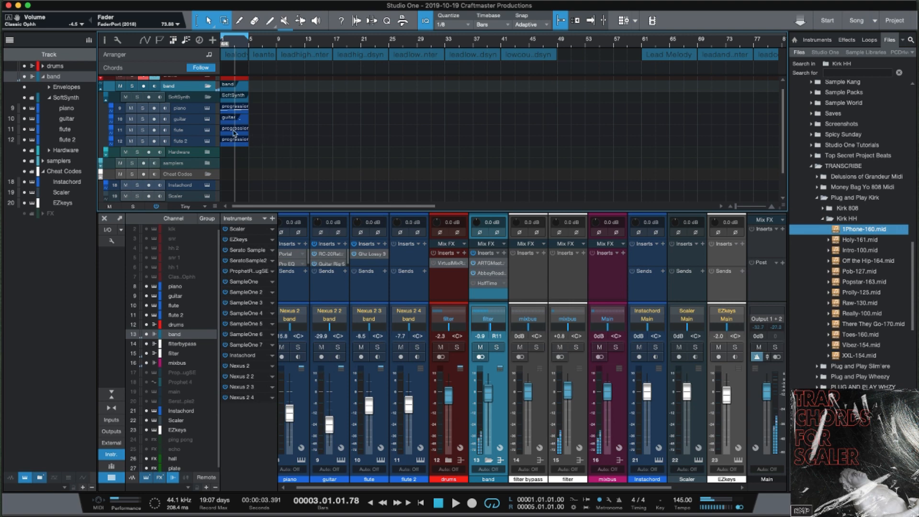
pyautogui.click(206, 108)
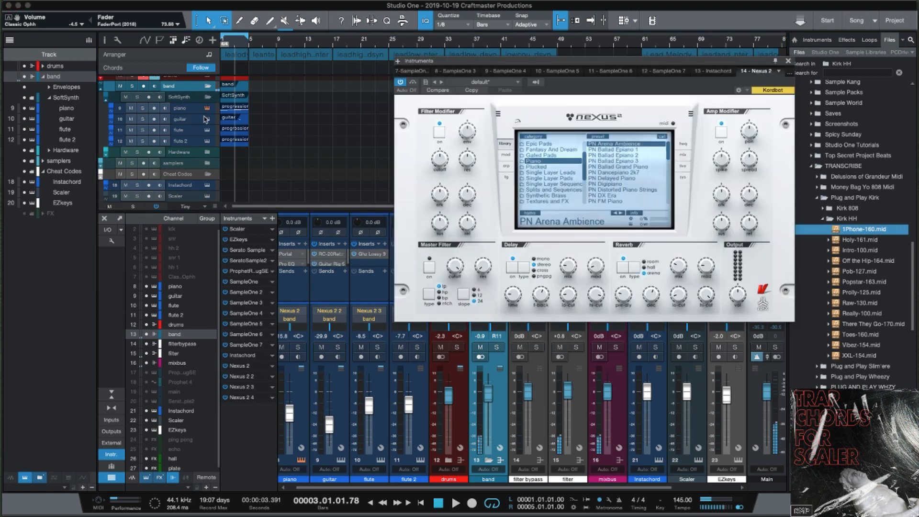
pyautogui.click(208, 121)
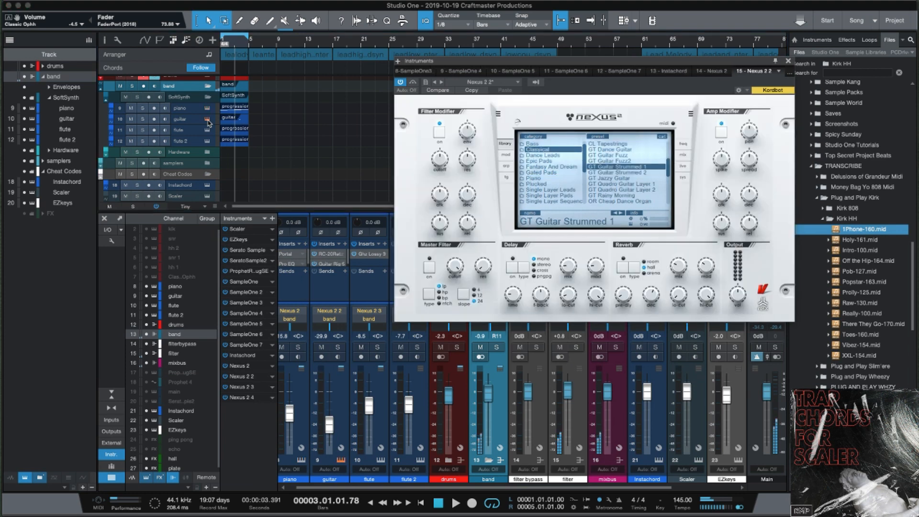
pyautogui.click(208, 131)
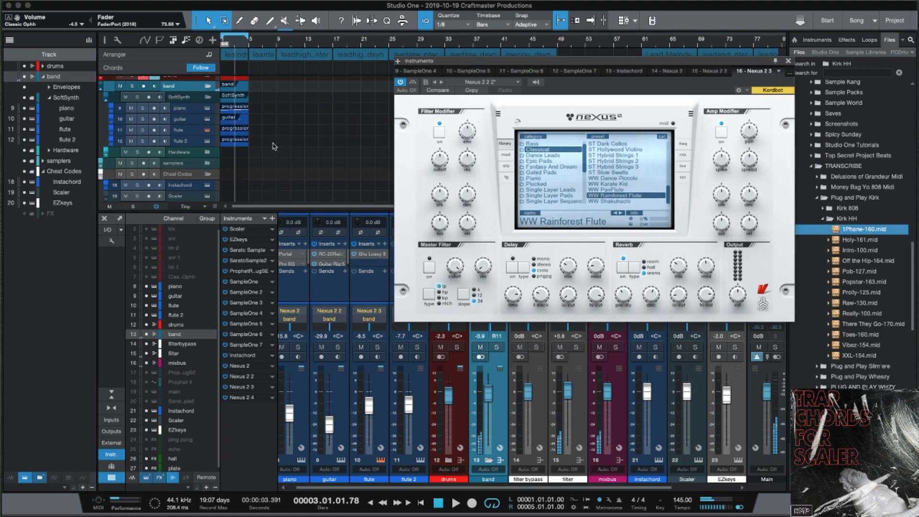
# Move the four progression clips from bars 1–9 to bar 17 and close Nexus 2.
pyautogui.moveTo(276, 144); pyautogui.dragTo(238, 116)
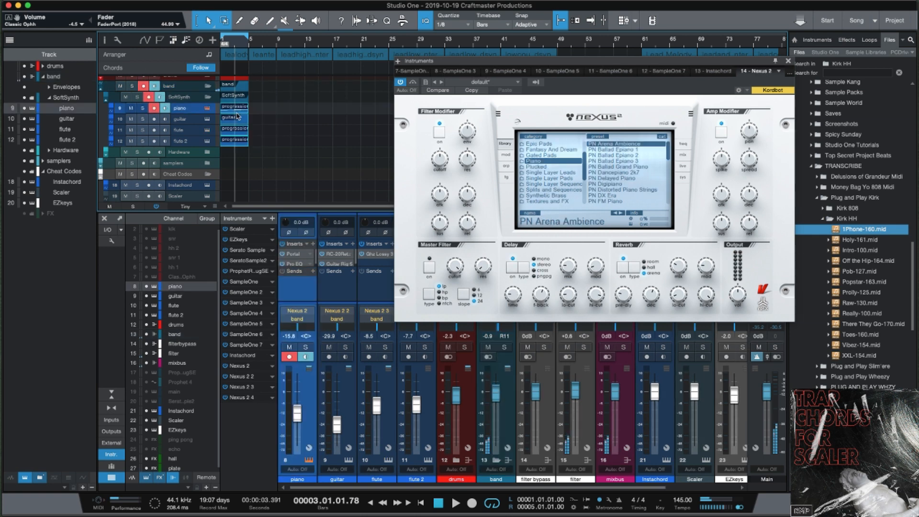
pyautogui.hscroll(1, 238, 116)
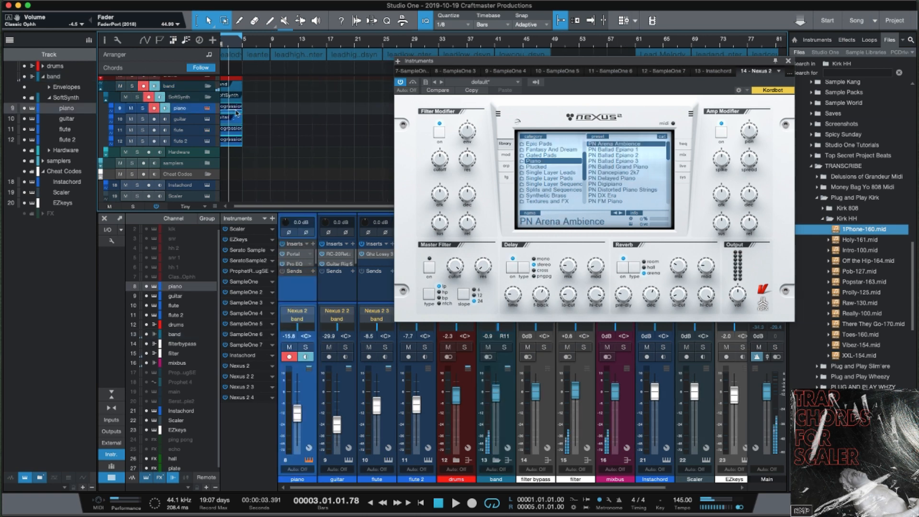
pyautogui.hscroll(-1, 233, 113)
pyautogui.moveTo(233, 111); pyautogui.dragTo(342, 110)
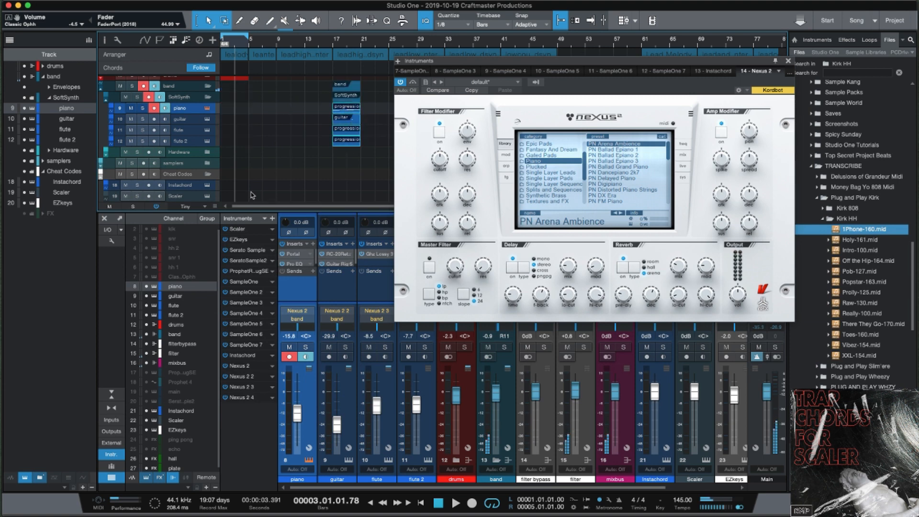
pyautogui.press('F11')
pyautogui.scroll(-2, 204, 187)
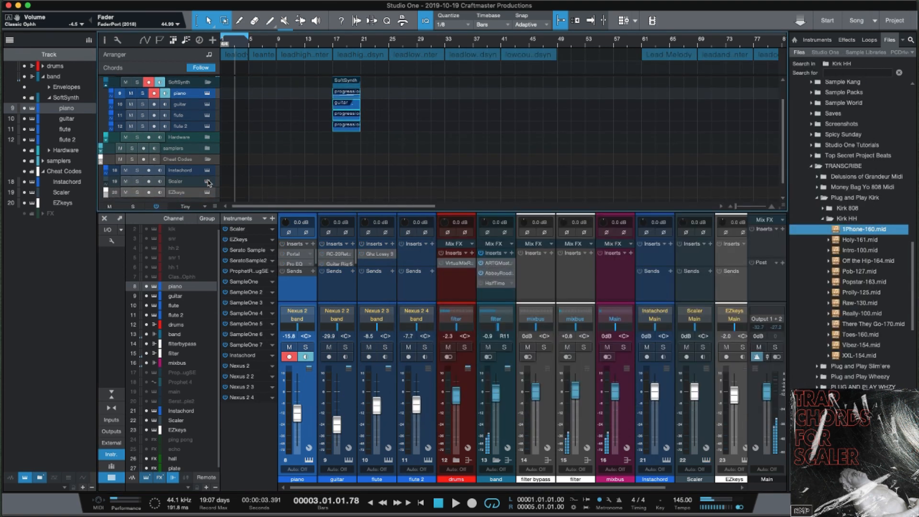
# Open Scaler and choose the CMP 012 artist chord pack.
pyautogui.click(208, 181)
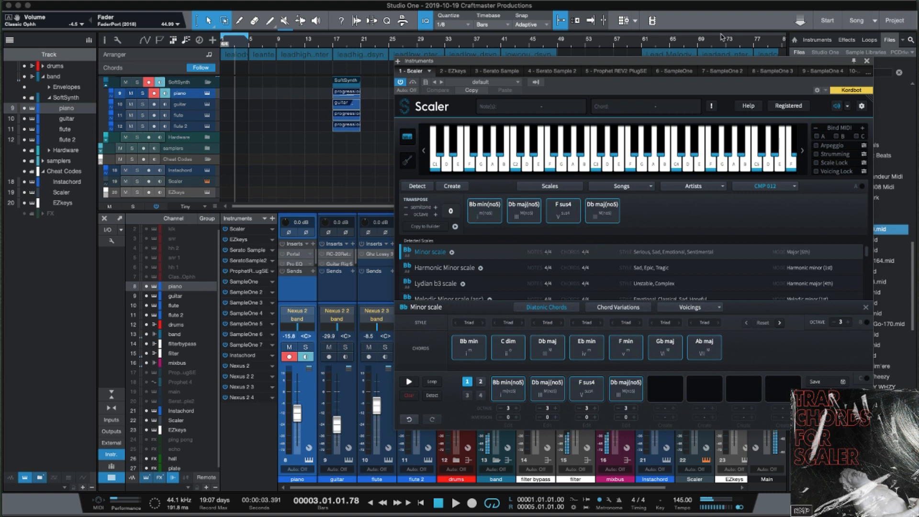
pyautogui.click(795, 187)
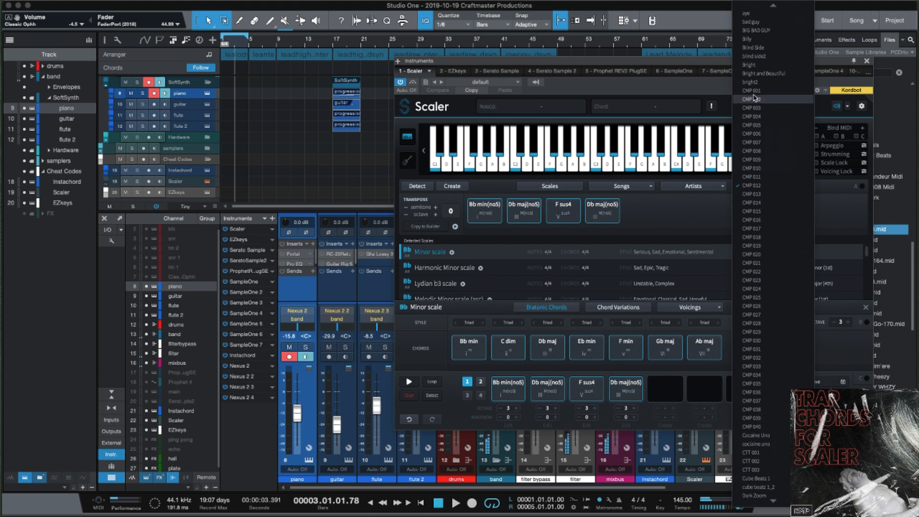
pyautogui.click(752, 186)
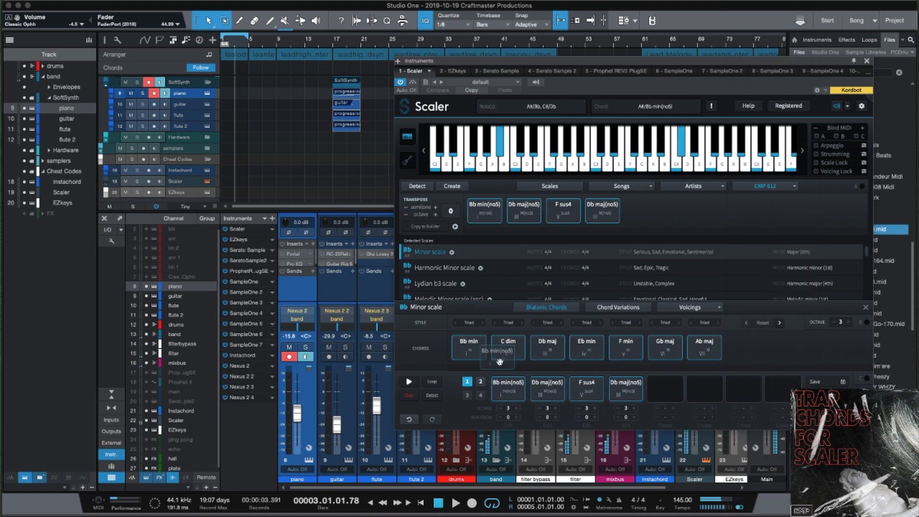
# Build the Bb min, Db maj, F sus4, Db maj progression and export it as MIDI onto the Scaler track.
pyautogui.click(553, 392)
pyautogui.moveTo(553, 392); pyautogui.dragTo(556, 398)
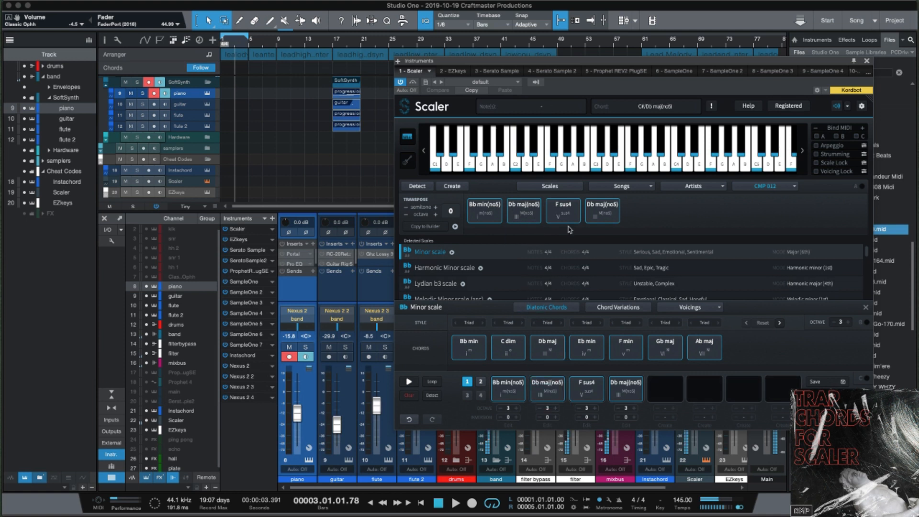
pyautogui.moveTo(568, 221); pyautogui.dragTo(594, 397)
pyautogui.moveTo(597, 220); pyautogui.dragTo(626, 389)
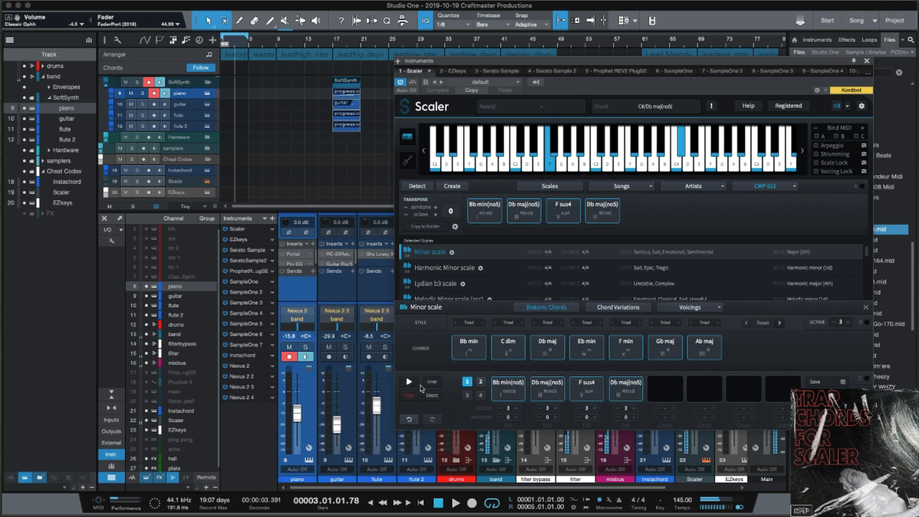
pyautogui.click(524, 398)
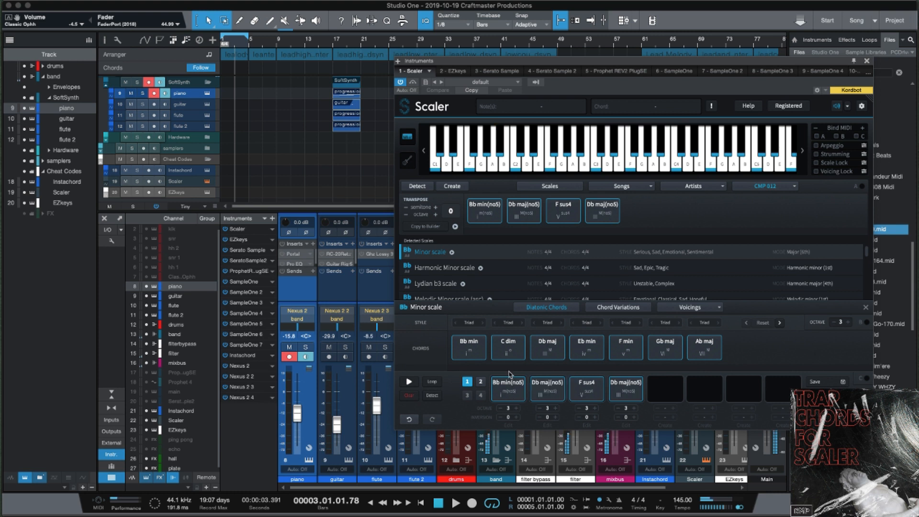
pyautogui.click(602, 391)
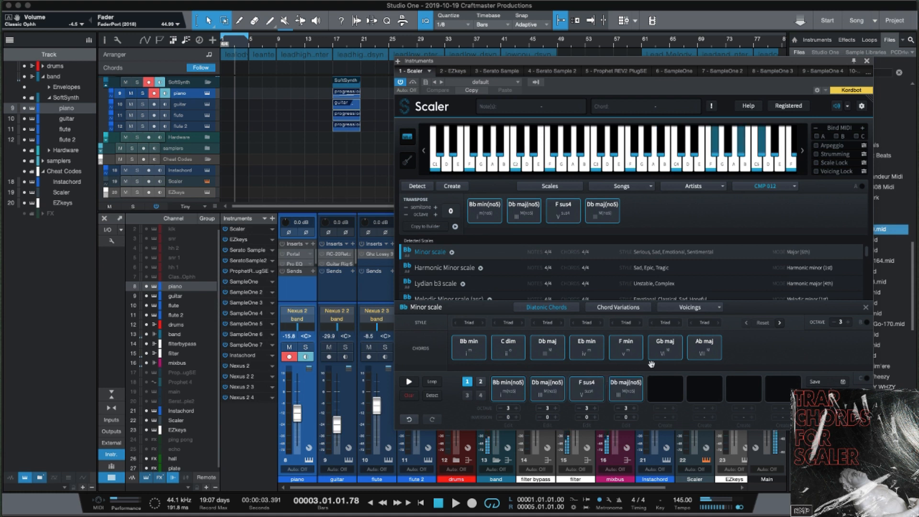
pyautogui.moveTo(843, 381); pyautogui.dragTo(241, 181)
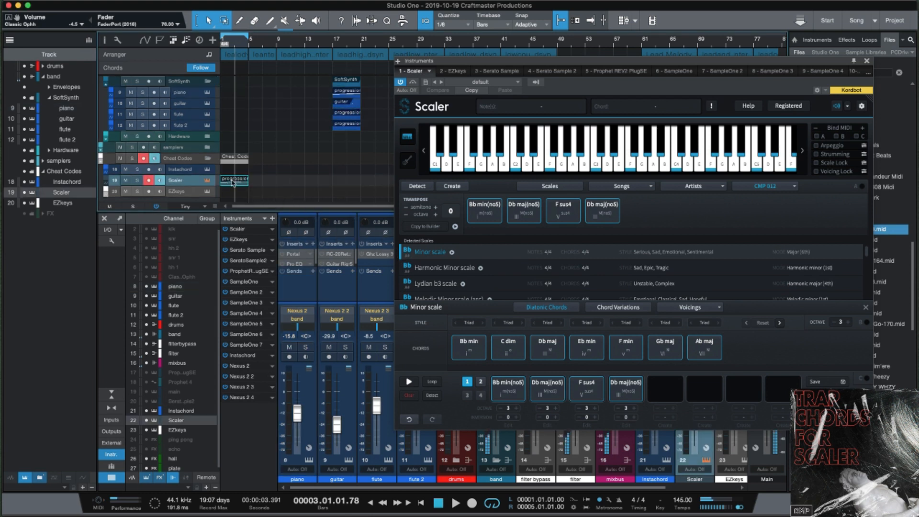
# Put the Scaler clip on piano at bar 1, copy it to flute, and open the flute copy.
pyautogui.moveTo(233, 183); pyautogui.dragTo(239, 98)
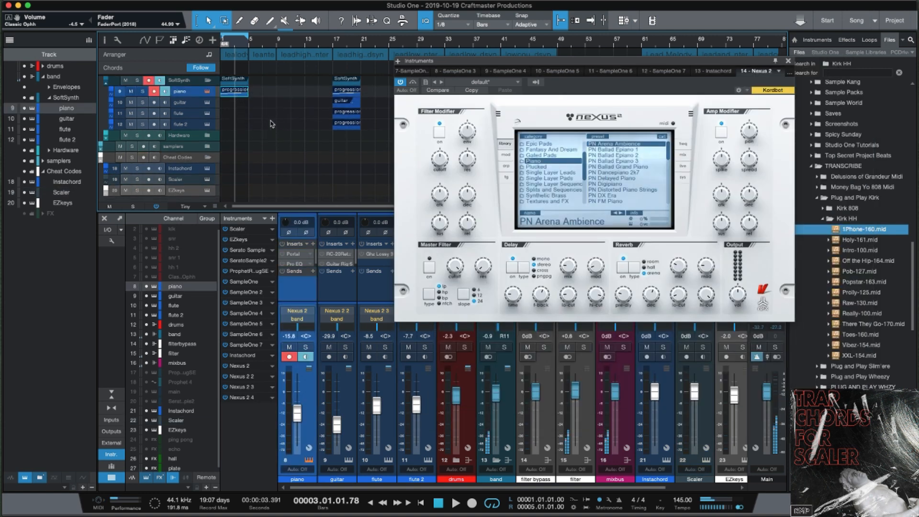
pyautogui.press('space')
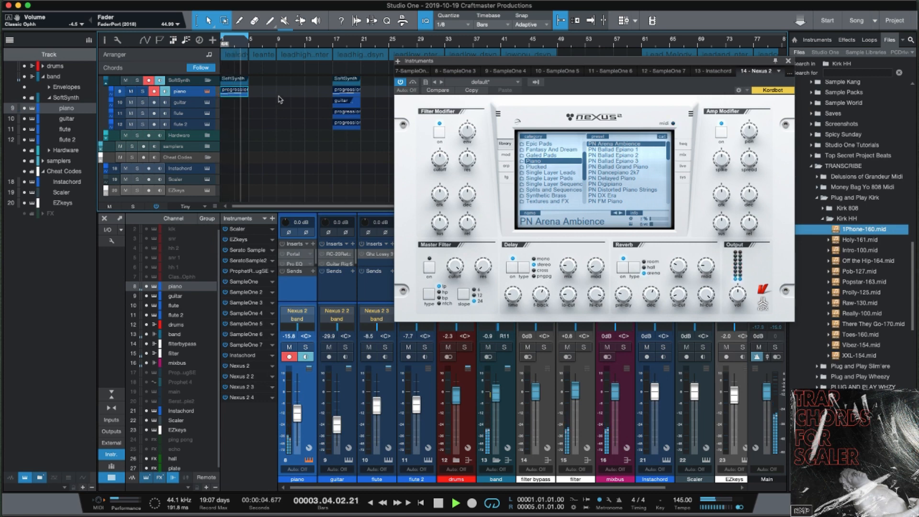
pyautogui.press('space')
pyautogui.moveTo(232, 94); pyautogui.dragTo(231, 117)
pyautogui.doubleClick(235, 116)
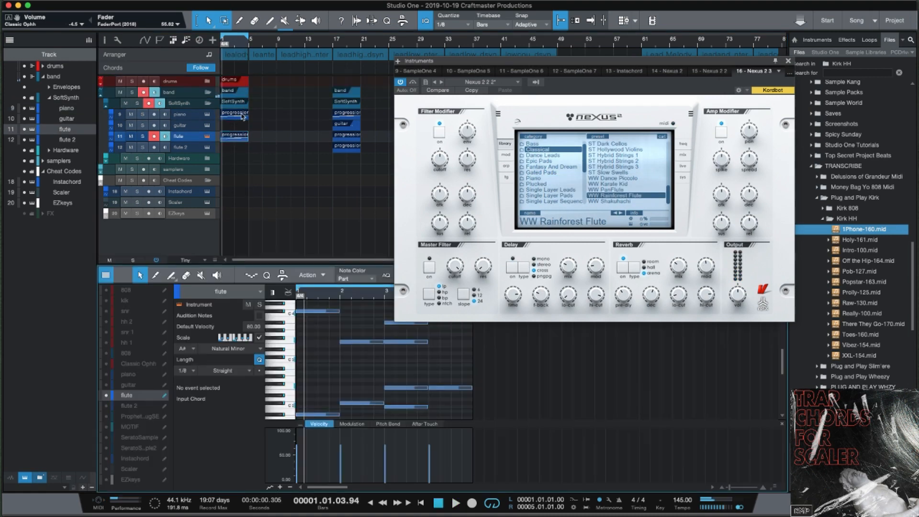
# Enlarge the note editor and raise the five lower flute notes by an octave.
pyautogui.click(789, 62)
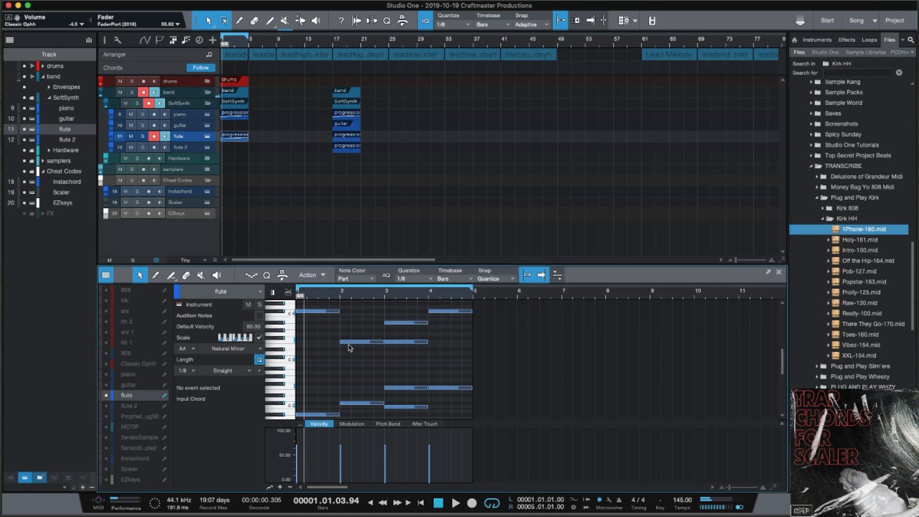
pyautogui.moveTo(442, 265); pyautogui.dragTo(442, 169)
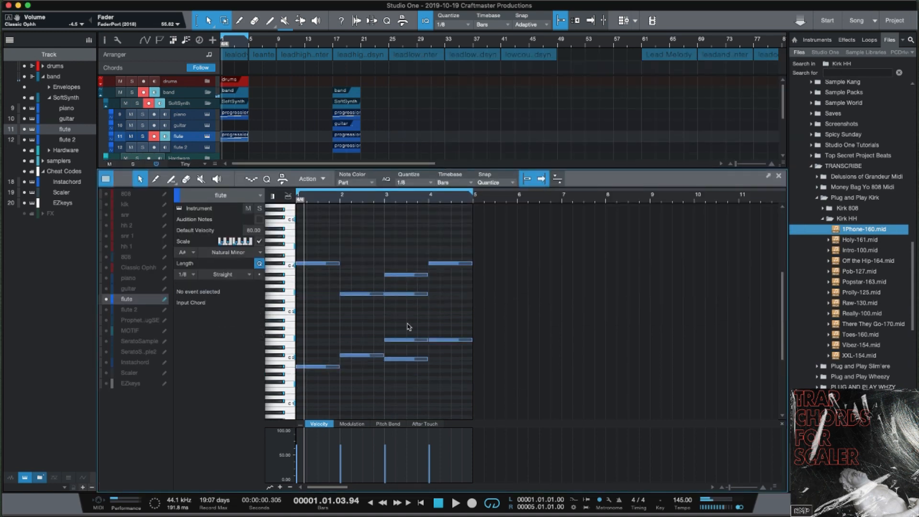
pyautogui.moveTo(489, 387); pyautogui.dragTo(301, 330)
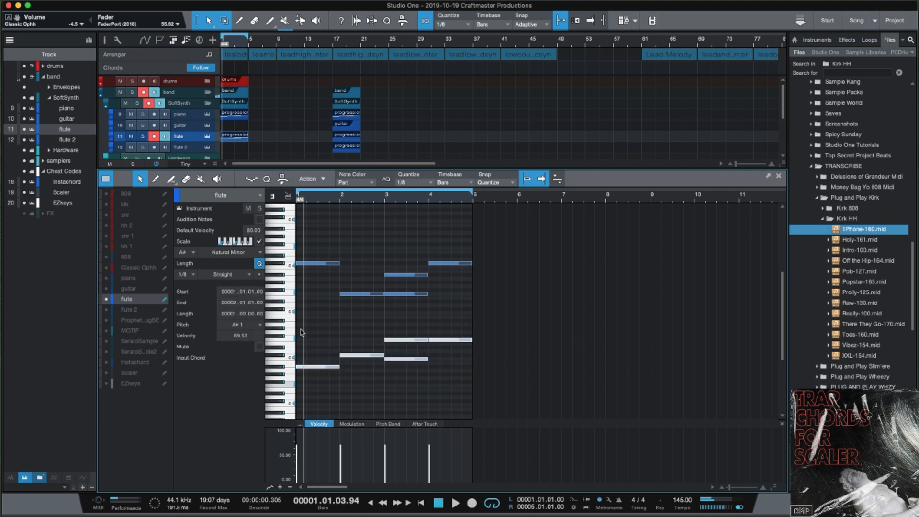
pyautogui.hotkey('shift', 'Up')
pyautogui.click(464, 322)
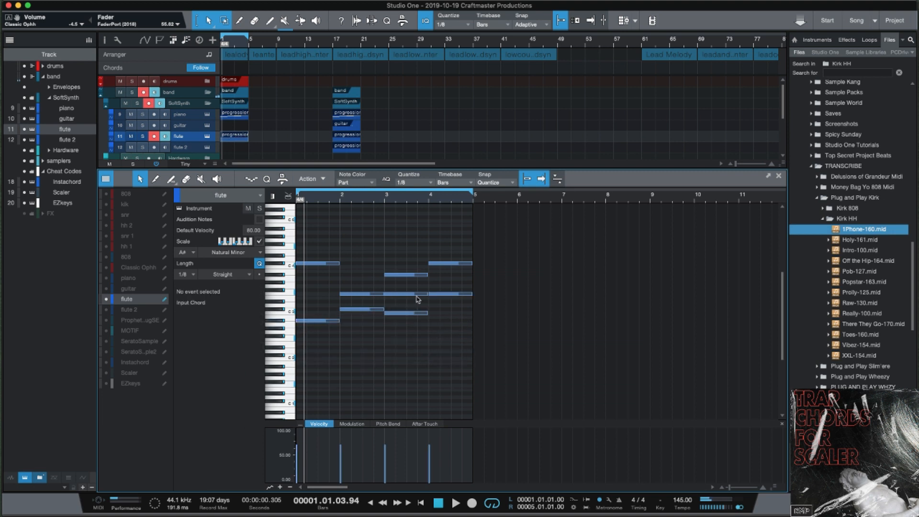
pyautogui.click(412, 295)
pyautogui.press('Right')
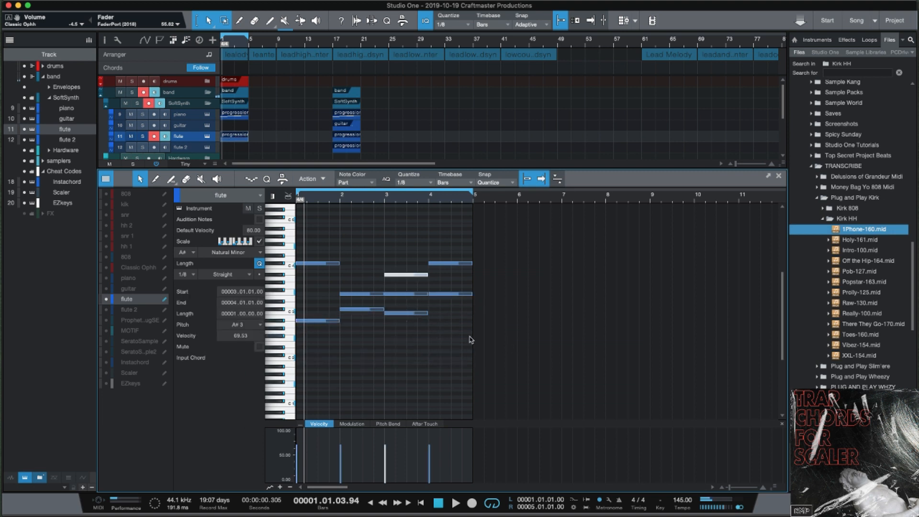
pyautogui.press('space')
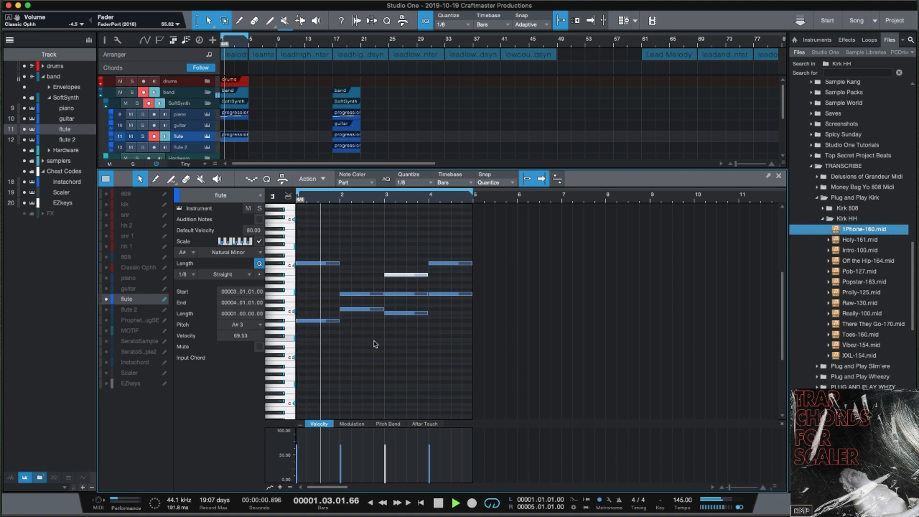
# Move the first flute note from A#2 up to A#3 and trim its start later.
pyautogui.click(320, 322)
pyautogui.hotkey('shift', 'Up')
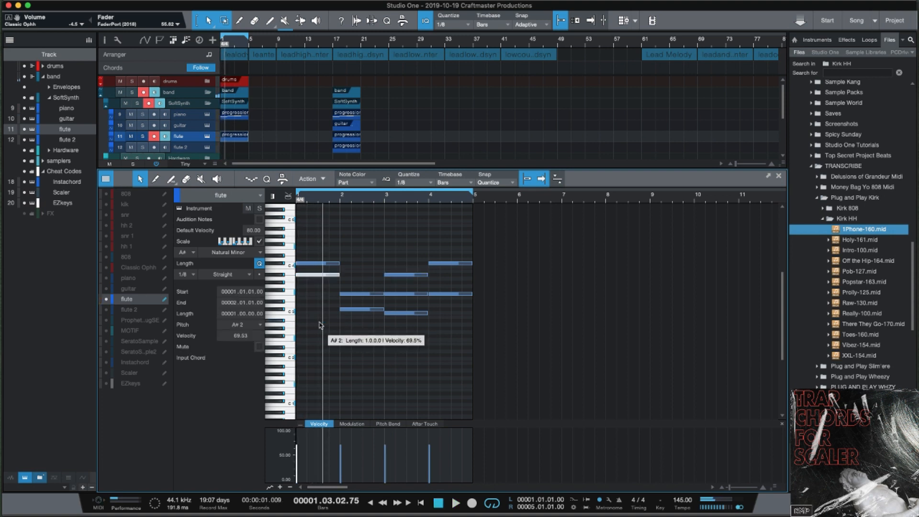
pyautogui.moveTo(297, 275); pyautogui.dragTo(318, 274)
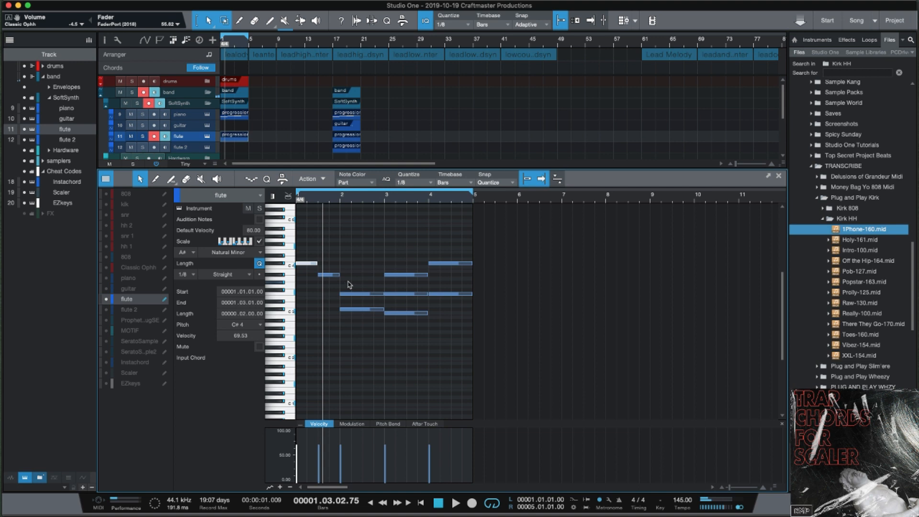
pyautogui.press('space')
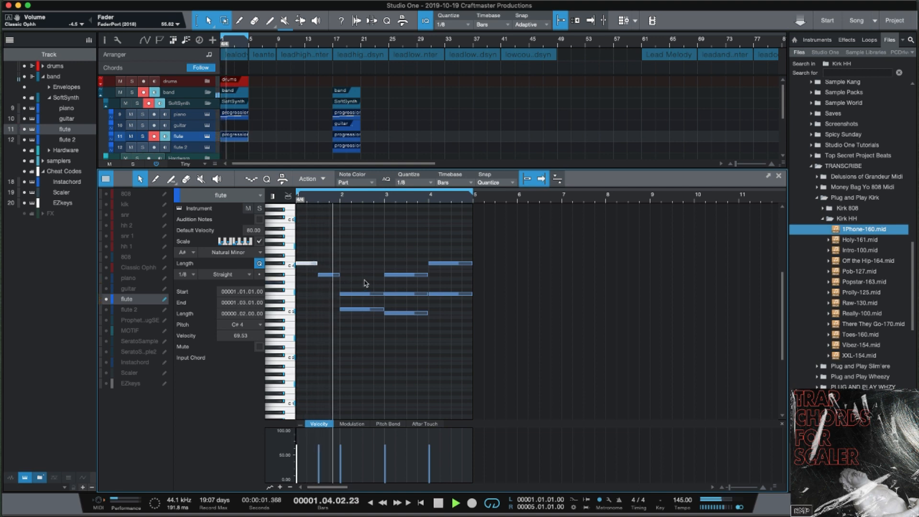
pyautogui.press('space')
pyautogui.press('space')
pyautogui.press('space')
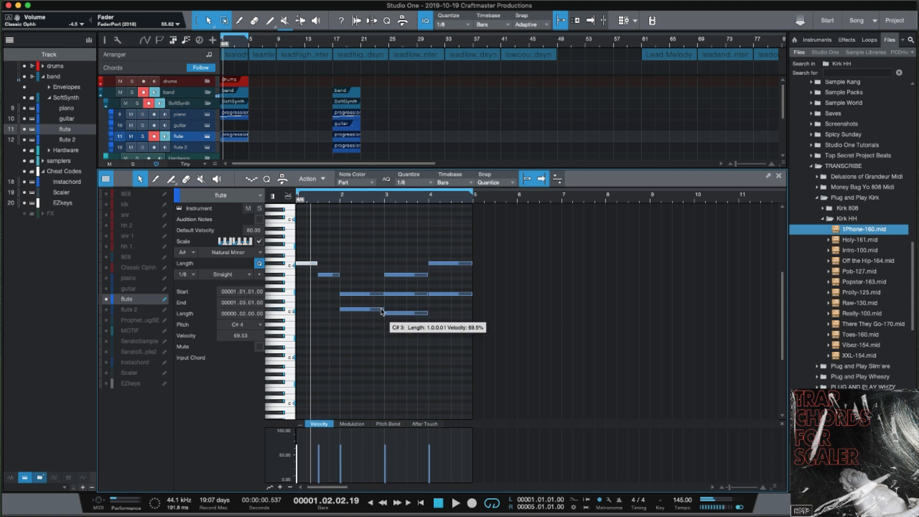
# Shorten the C#3 note in bar 2 and draw a new F3 note at bar 2.3.
pyautogui.moveTo(383, 310); pyautogui.dragTo(364, 311)
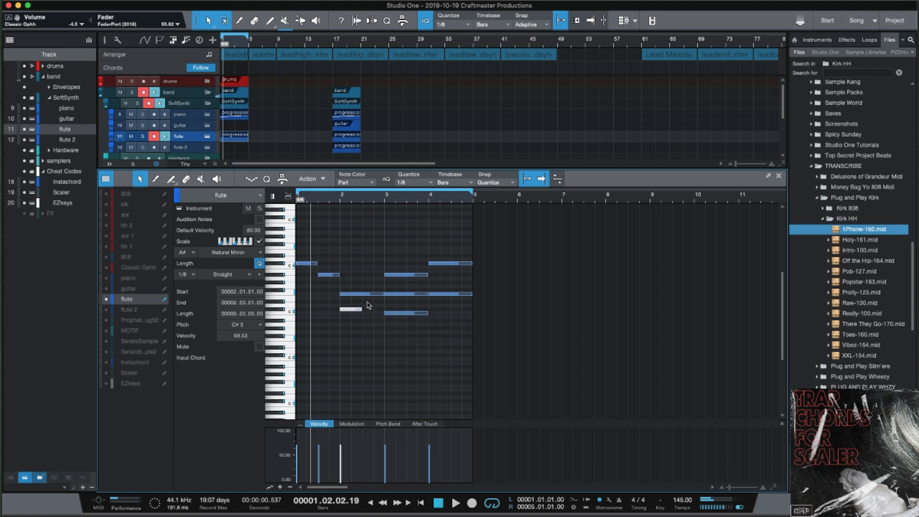
pyautogui.press('2')
pyautogui.click(364, 294)
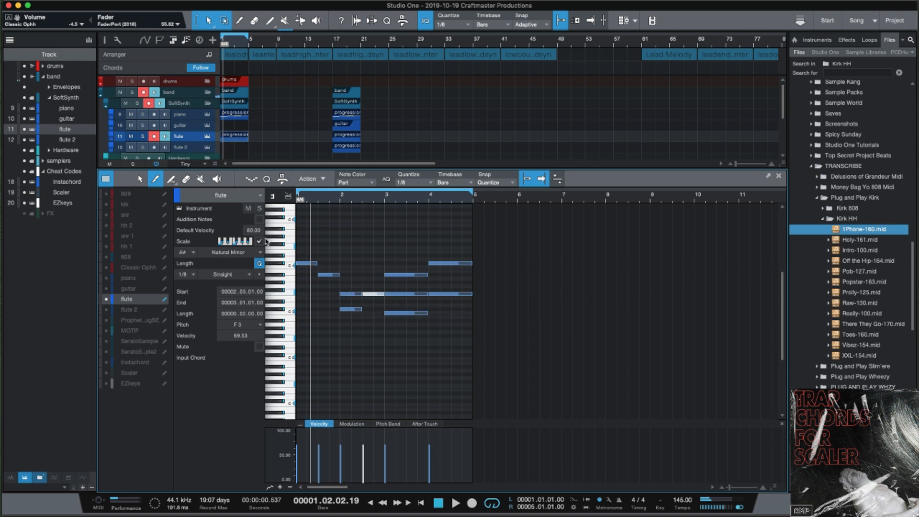
pyautogui.scroll(-3, 258, 134)
pyautogui.scroll(-1, 259, 135)
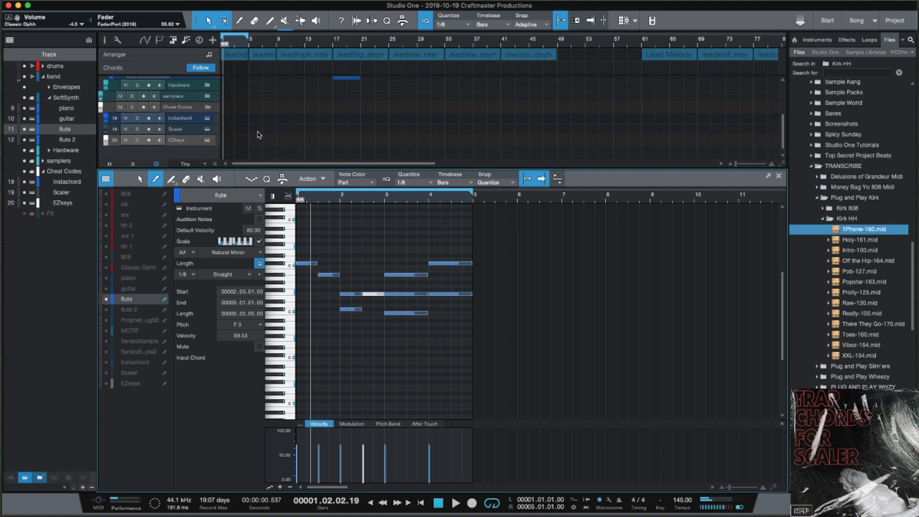
# Try adding two short notes to the flute melody, then delete them.
pyautogui.click(207, 130)
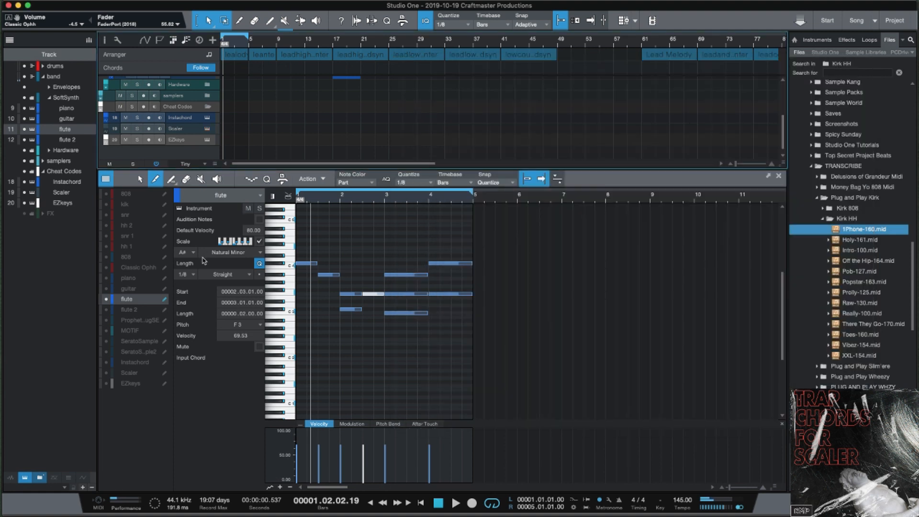
pyautogui.press('1')
pyautogui.click(355, 238)
pyautogui.doubleClick(353, 233)
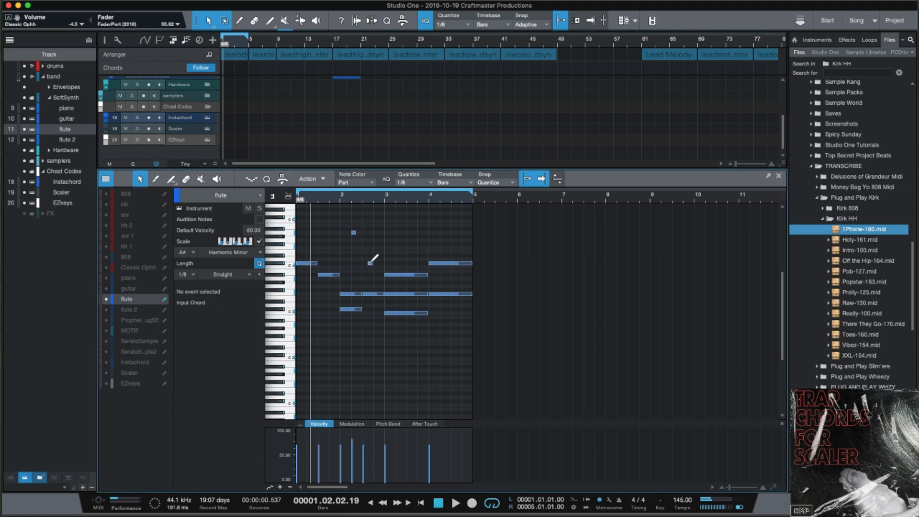
pyautogui.doubleClick(370, 263)
pyautogui.moveTo(383, 276); pyautogui.dragTo(349, 226)
pyautogui.press('Delete')
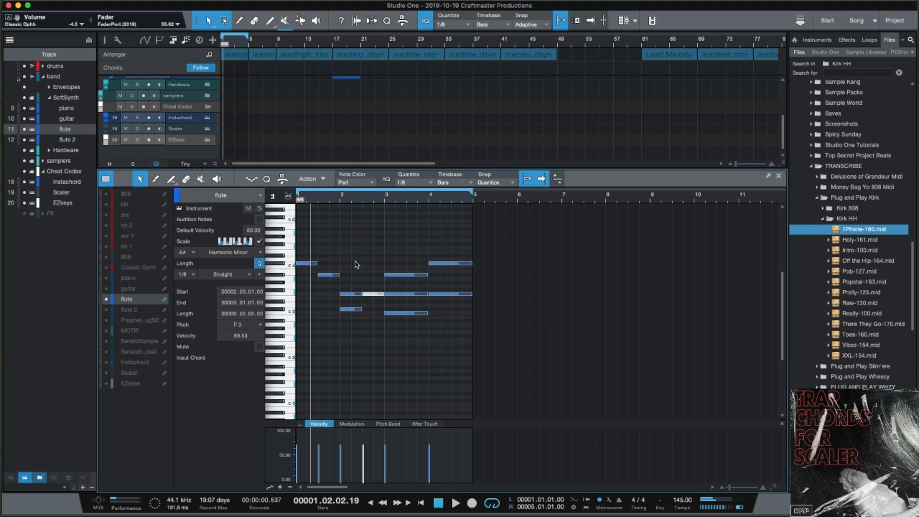
# Add a short G#3 note at bar 2.4 and play the melody back.
pyautogui.click(355, 294)
pyautogui.doubleClick(374, 279)
pyautogui.press('space')
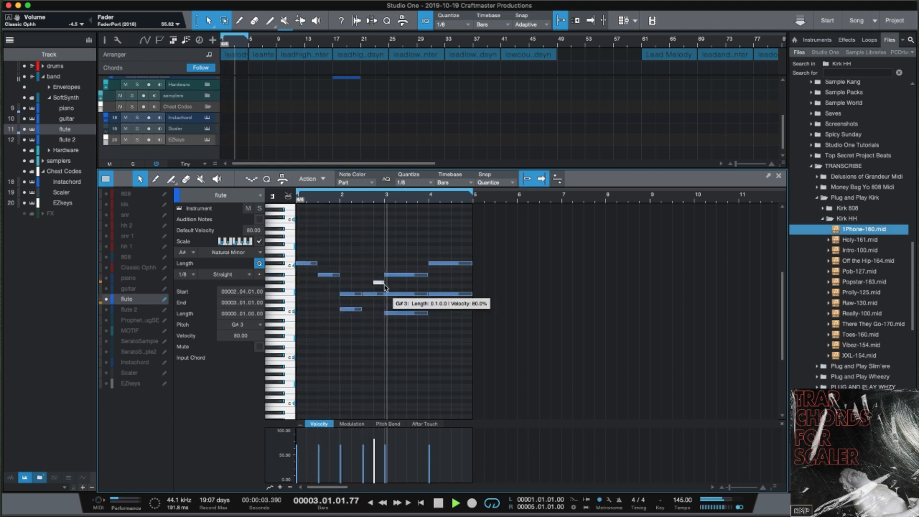
pyautogui.press('space')
pyautogui.click(400, 285)
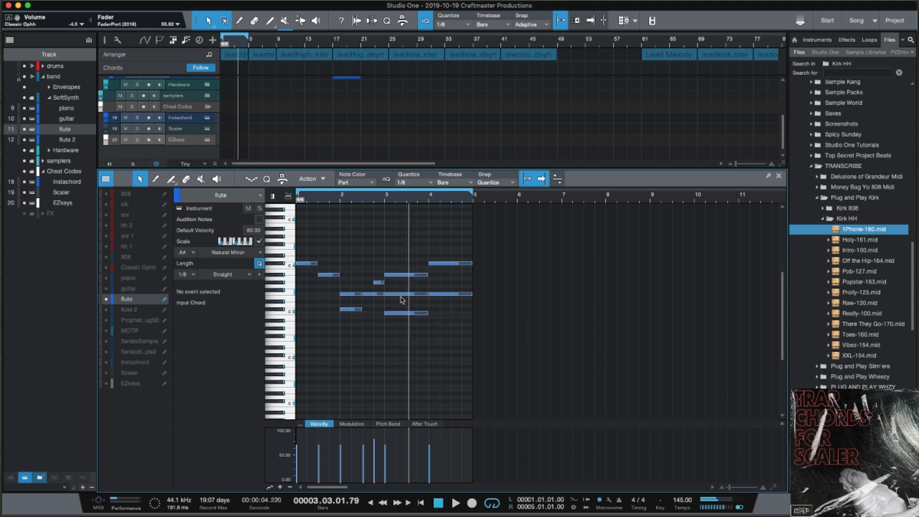
# Make the F3 notes start at beat 3, add a G#3 at bar 4.4, and play back.
pyautogui.moveTo(385, 294); pyautogui.dragTo(452, 295)
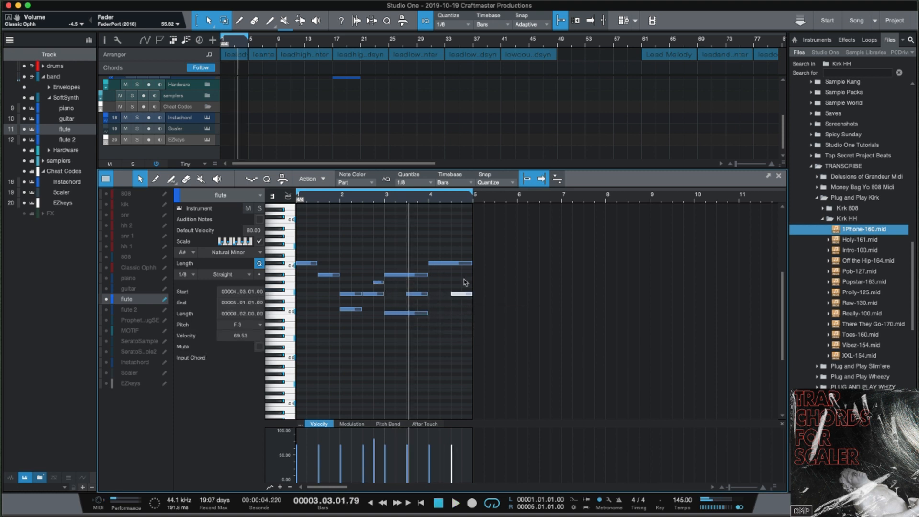
pyautogui.click(464, 282)
pyautogui.press('space')
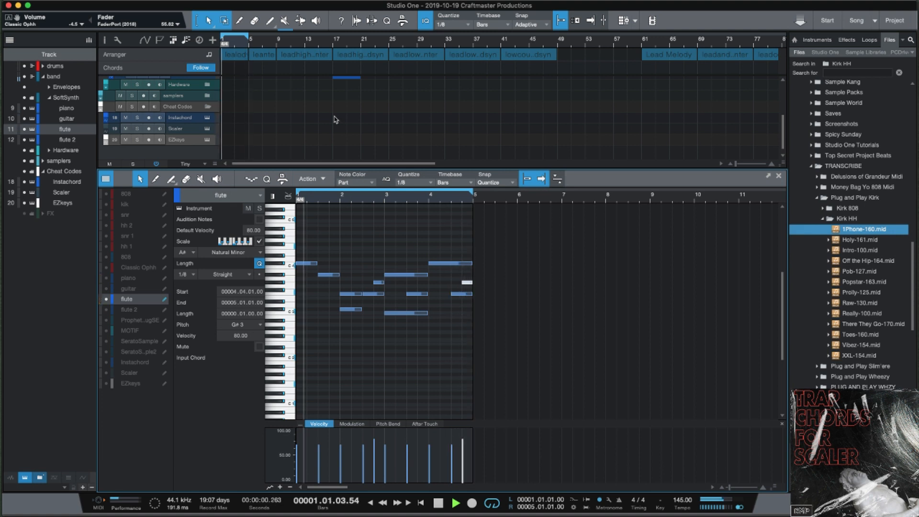
pyautogui.press('space')
# Give the arrangement more room with Large track heights, then load the guitar part in the editor.
pyautogui.scroll(5, 257, 122)
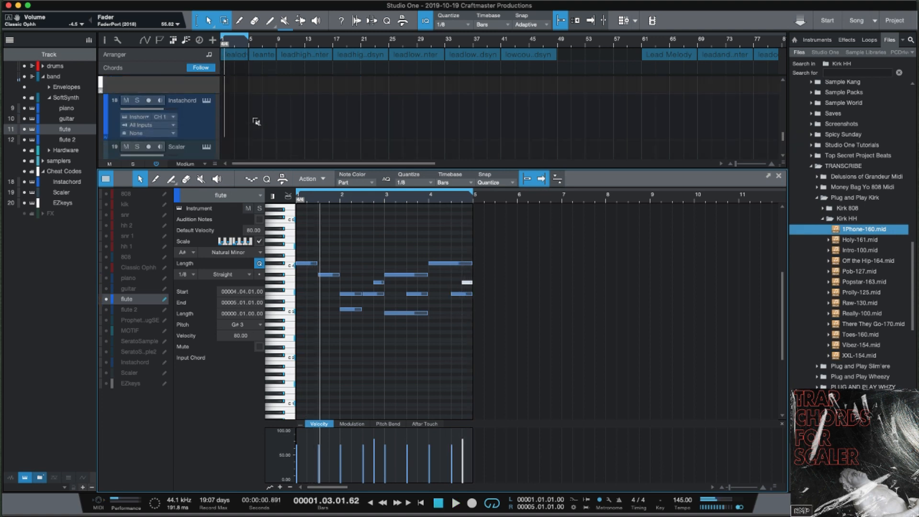
pyautogui.scroll(-2, 256, 122)
pyautogui.scroll(4, 256, 121)
pyautogui.scroll(-3, 257, 122)
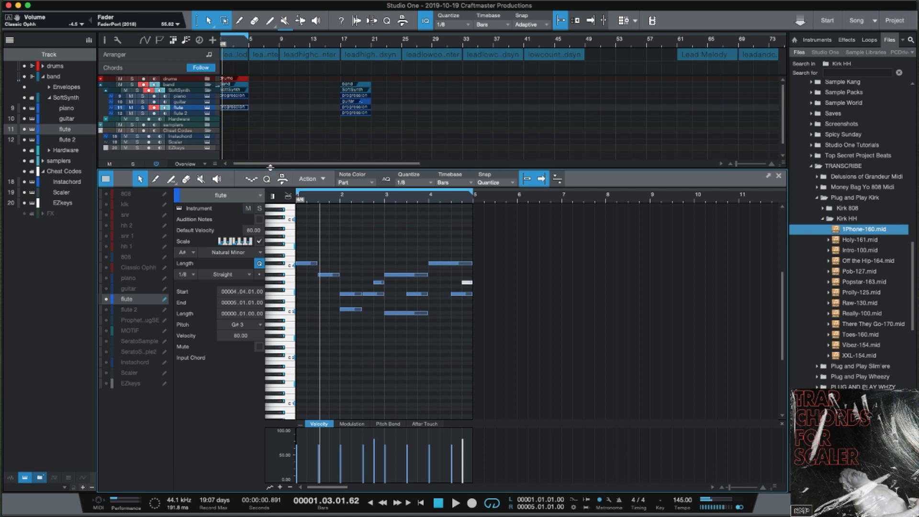
pyautogui.moveTo(257, 169); pyautogui.dragTo(257, 226)
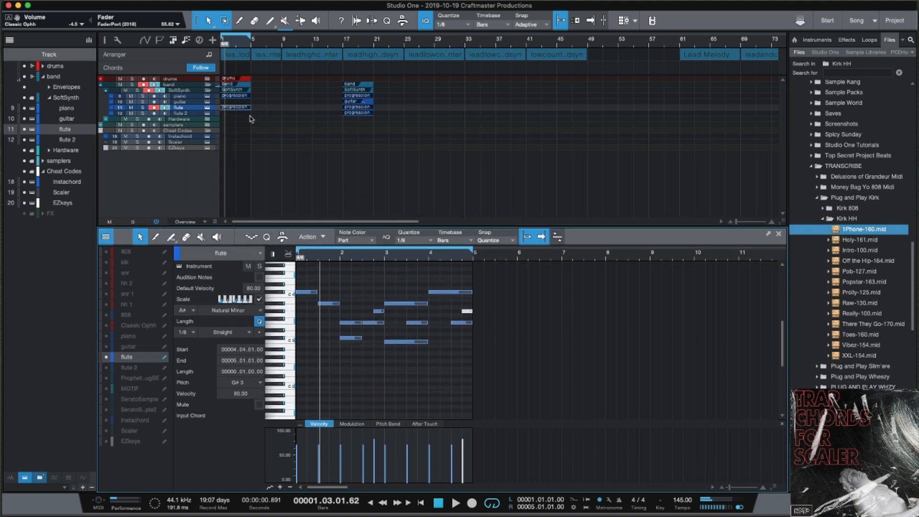
pyautogui.scroll(3, 254, 132)
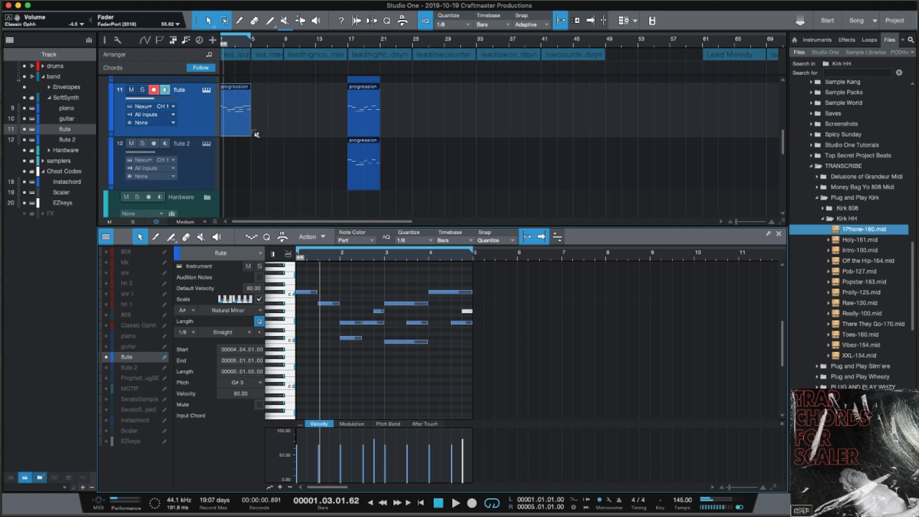
pyautogui.scroll(2, 257, 132)
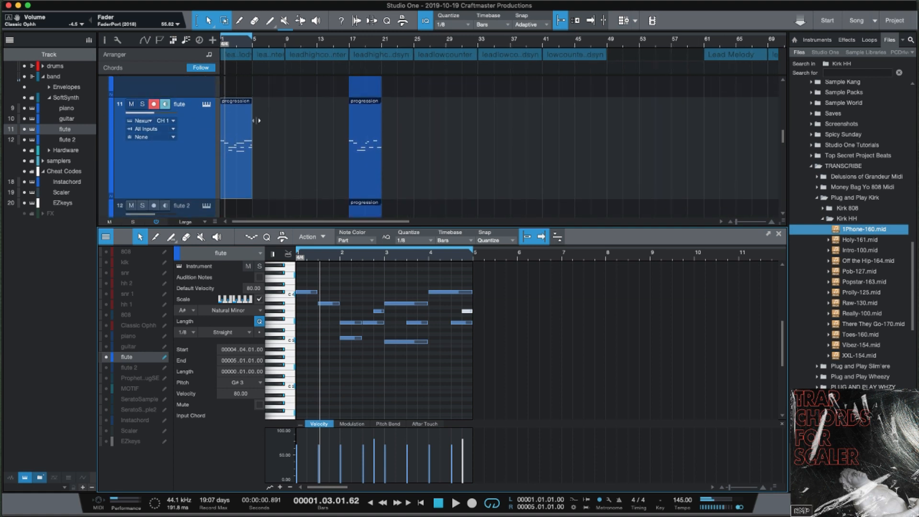
pyautogui.scroll(2, 256, 121)
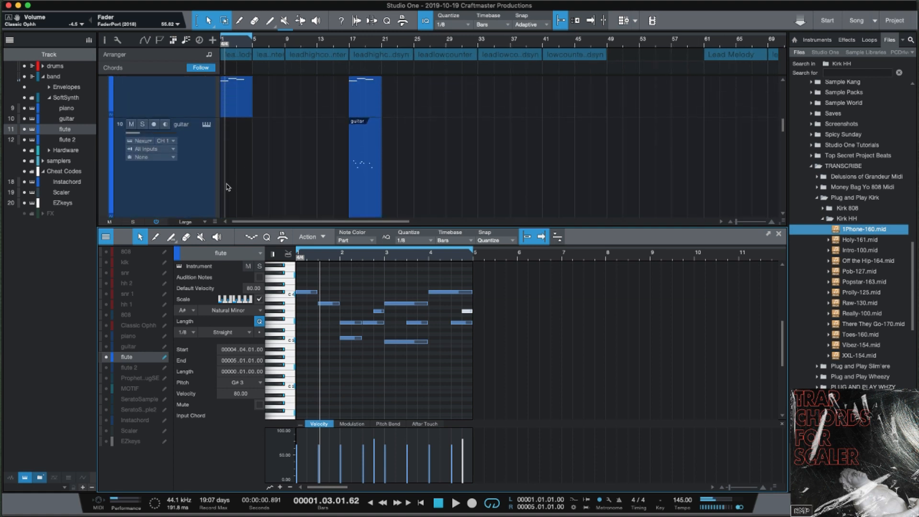
pyautogui.click(233, 185)
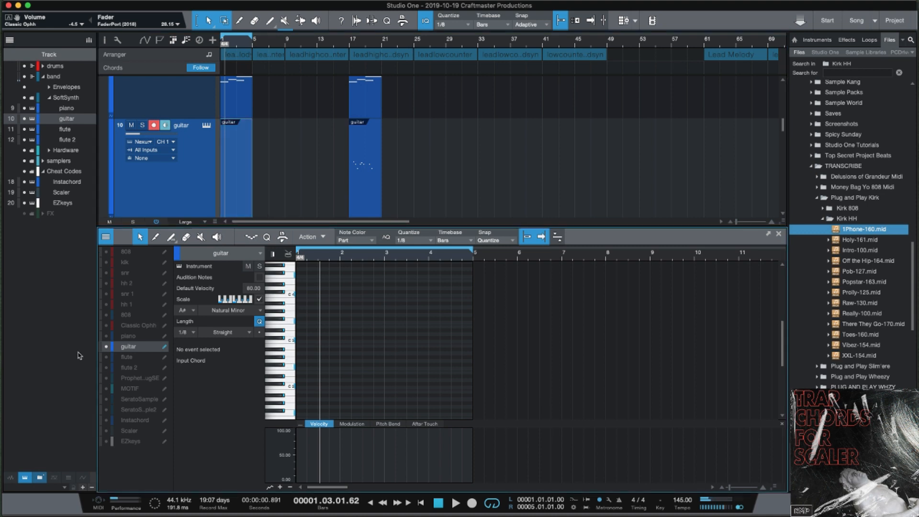
# With piano and flute notes visible, add guitar notes C#4 at beat 3 and A#3 at beat 4.
pyautogui.click(106, 341)
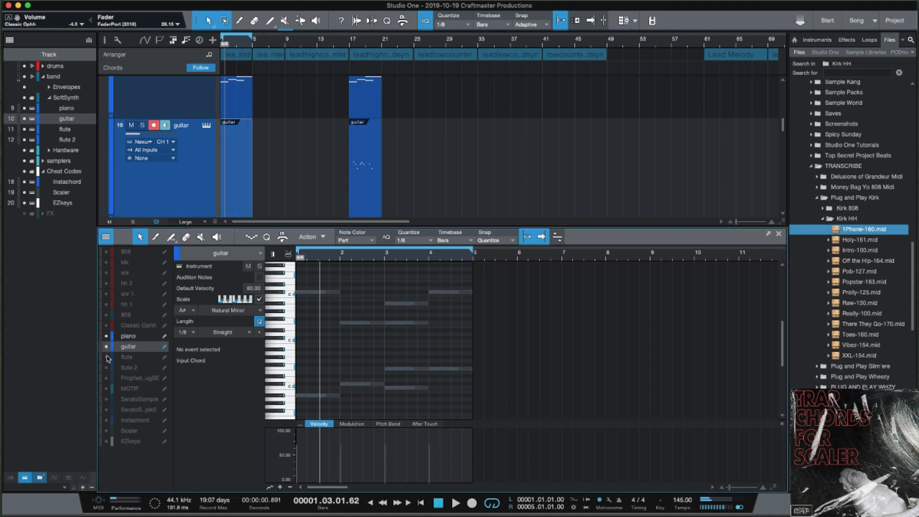
pyautogui.click(106, 357)
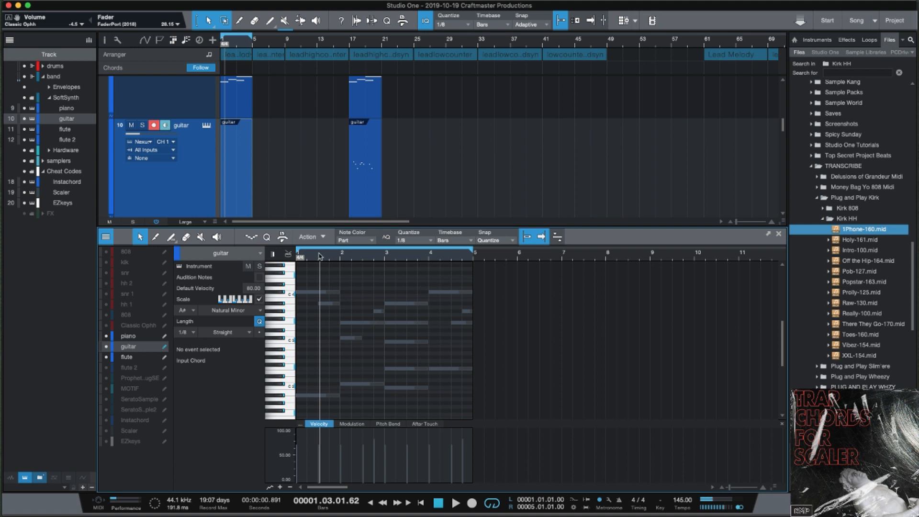
pyautogui.moveTo(320, 257); pyautogui.dragTo(308, 294)
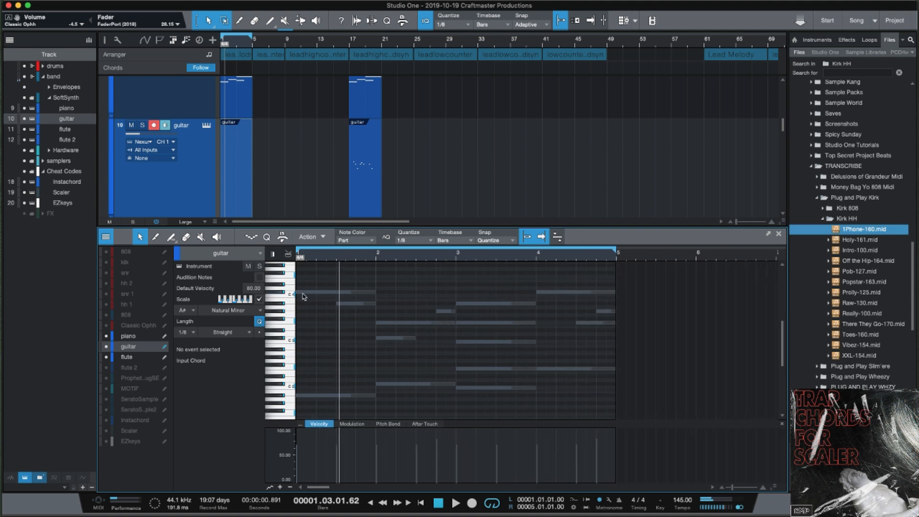
pyautogui.doubleClick(339, 292)
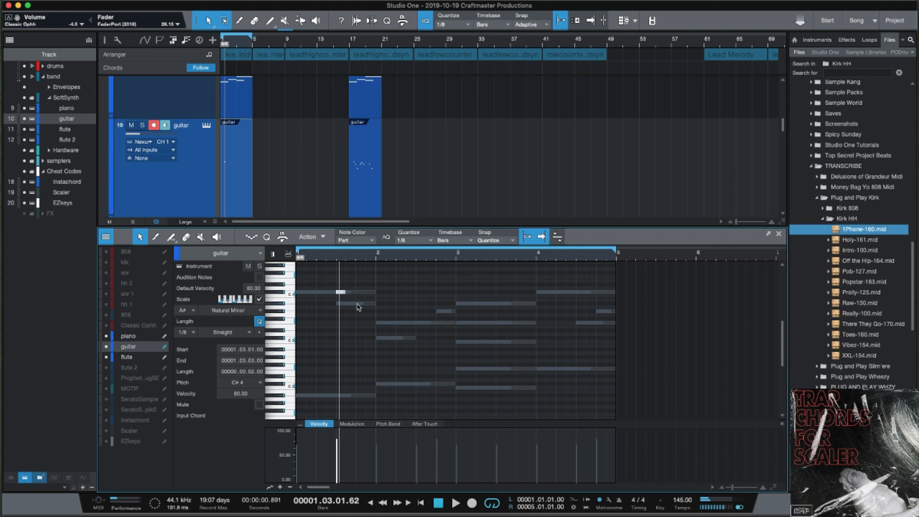
pyautogui.doubleClick(357, 304)
pyautogui.press('space')
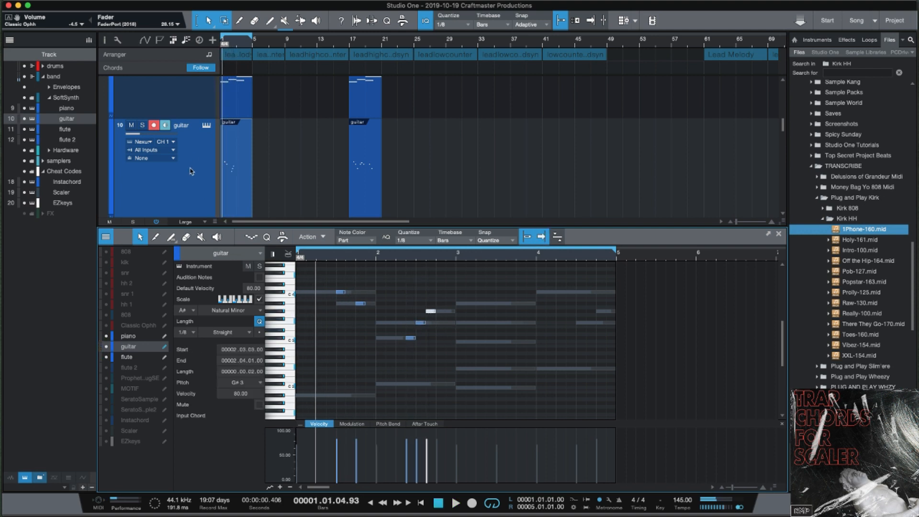
# Lower the fifth guitar note to F#3 and add notes in bar 3 plus F3 at bar 4.3.
pyautogui.click(191, 171)
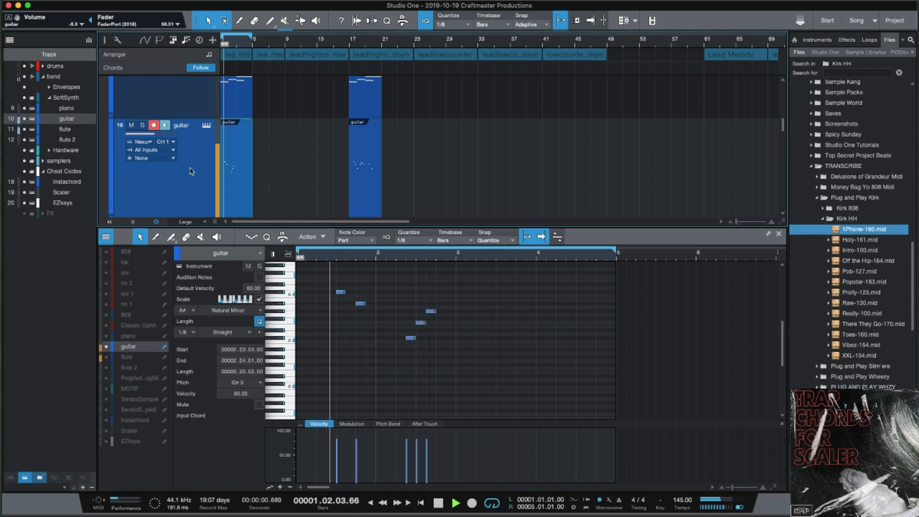
pyautogui.click(107, 336)
pyautogui.click(106, 357)
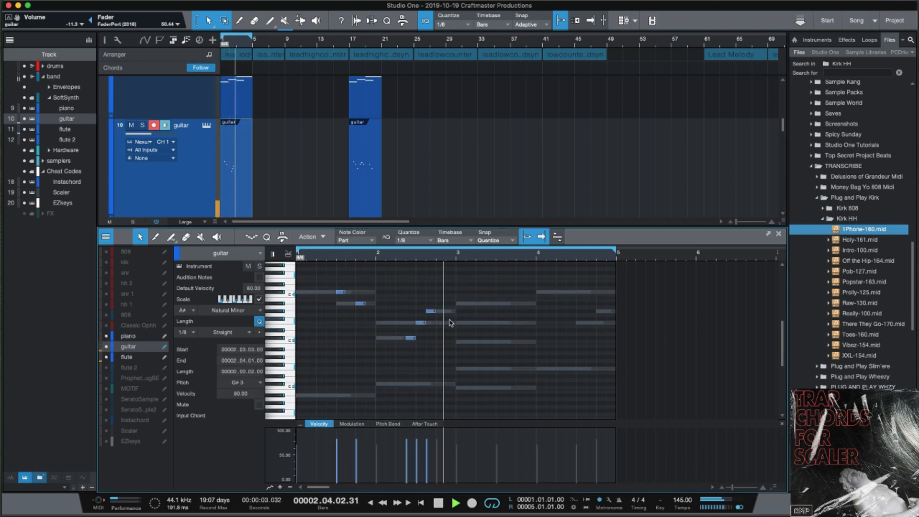
pyautogui.moveTo(430, 312)
pyautogui.mouseDown()
pyautogui.moveTo(442, 312)
pyautogui.moveTo(431, 319)
pyautogui.mouseUp()
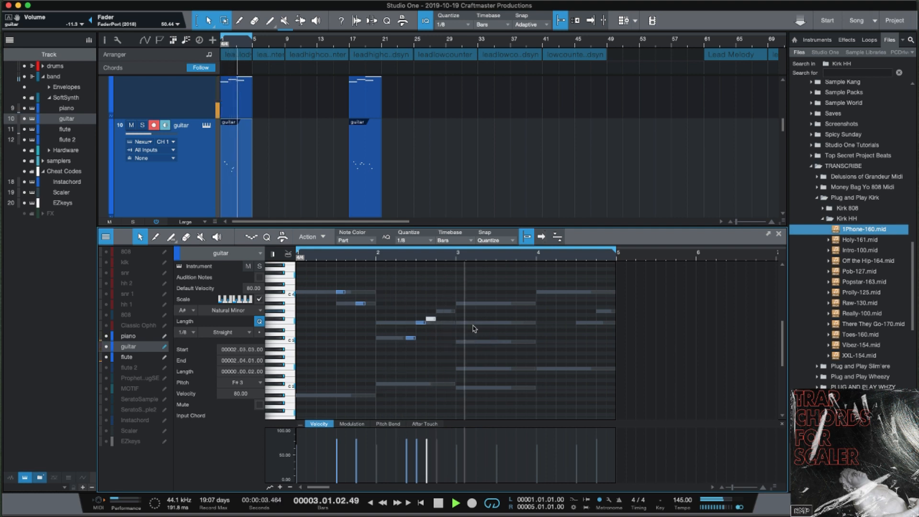
pyautogui.press('space')
pyautogui.press('space')
pyautogui.press('space')
pyautogui.press('space')
pyautogui.doubleClick(499, 303)
pyautogui.doubleClick(519, 323)
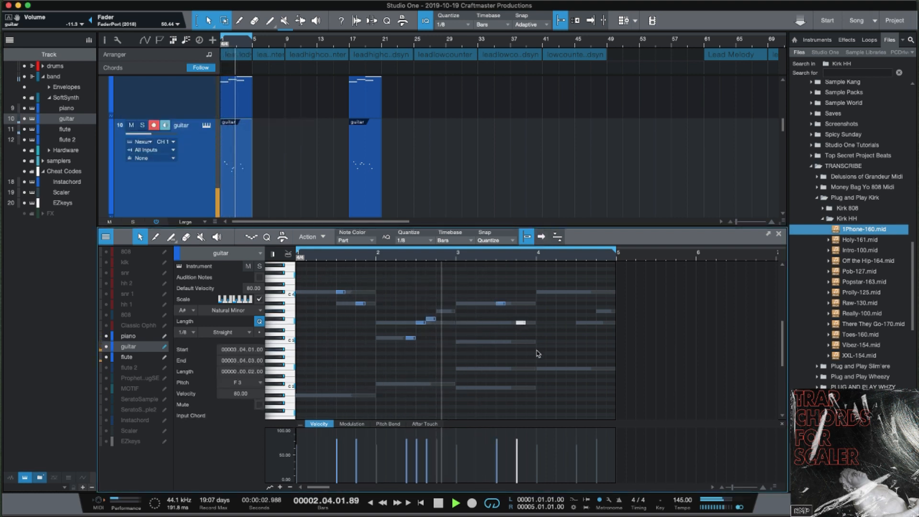
pyautogui.doubleClick(581, 323)
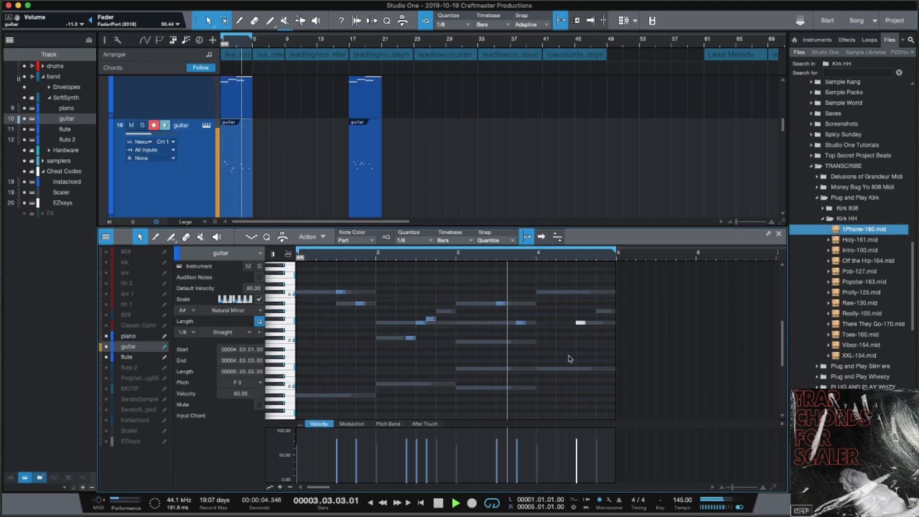
pyautogui.press('space')
# Make all eight guitar notes legato, then reselect the whole part.
pyautogui.moveTo(583, 360); pyautogui.dragTo(322, 291)
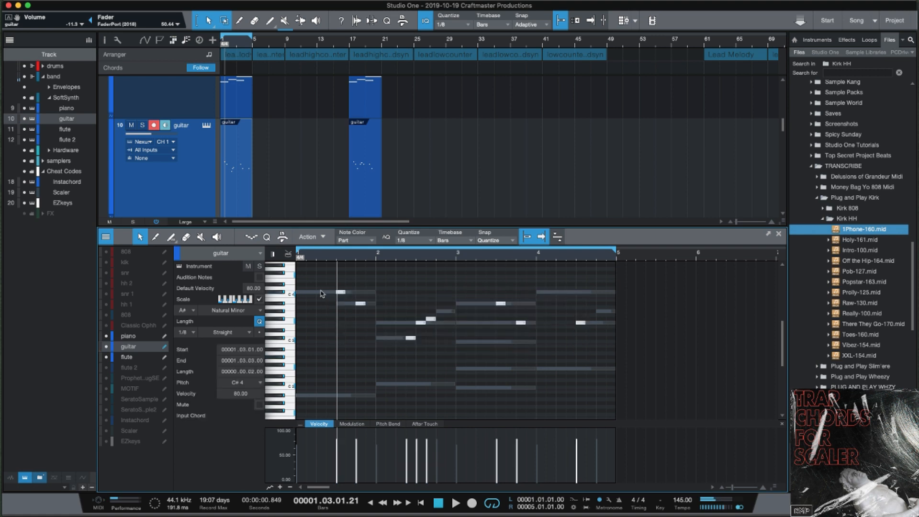
pyautogui.hotkey('shift', 'l')
pyautogui.click(576, 348)
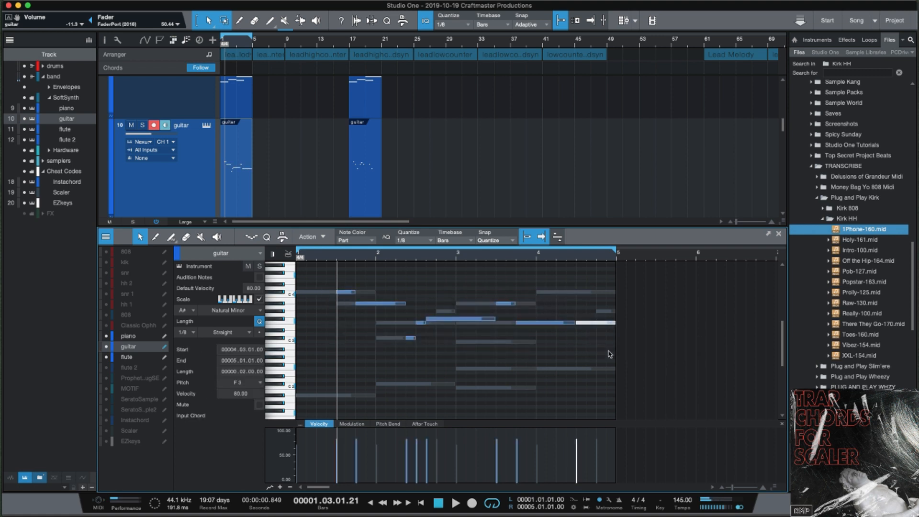
pyautogui.moveTo(615, 359); pyautogui.dragTo(295, 273)
# Humanize the selected guitar notes, lower their velocity, and shorten them slightly.
pyautogui.hotkey('shift', 'h')
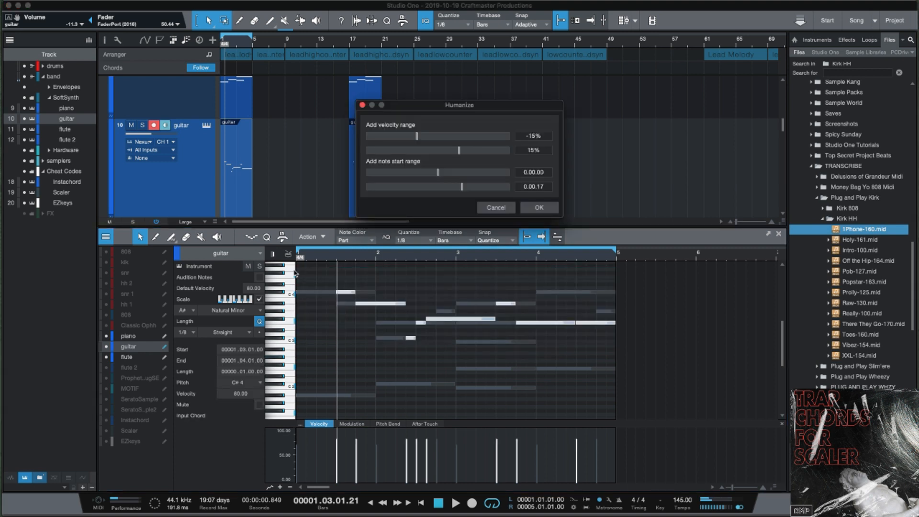
pyautogui.press('Return')
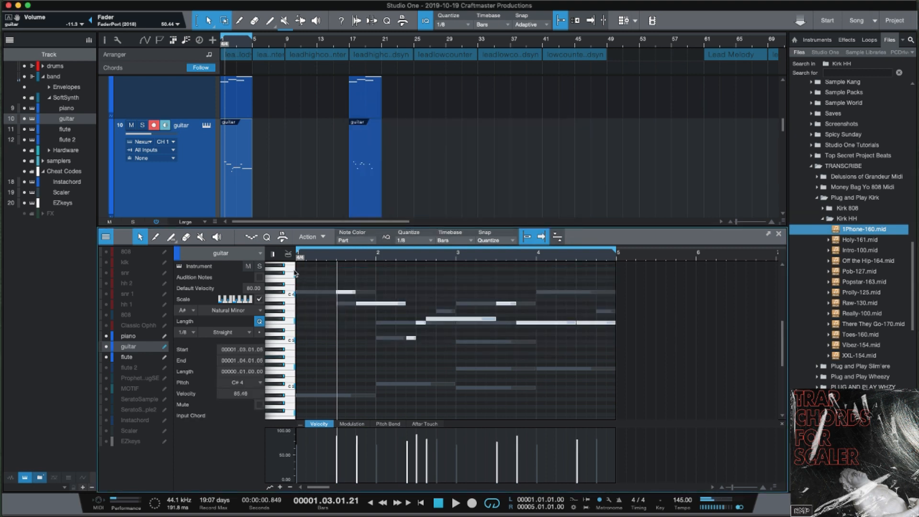
pyautogui.moveTo(517, 449); pyautogui.dragTo(519, 450)
pyautogui.moveTo(492, 311); pyautogui.dragTo(498, 354)
# While playing back, transpose the F#3 guitar note to G#3.
pyautogui.press('space')
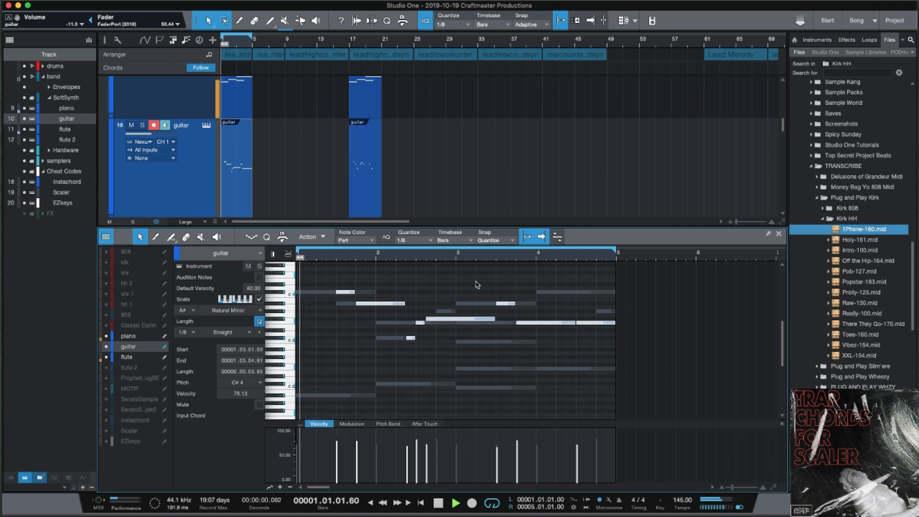
pyautogui.click(465, 320)
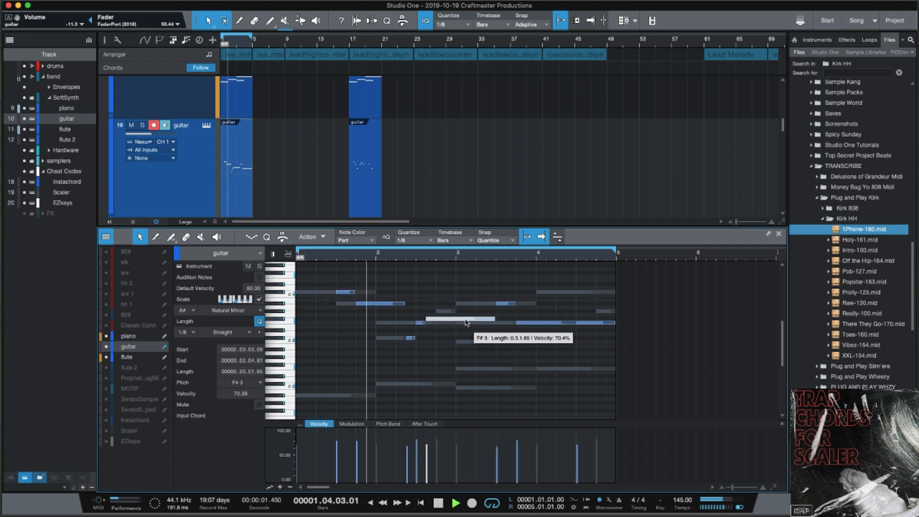
pyautogui.press('Down')
pyautogui.press('Down')
pyautogui.press('Down')
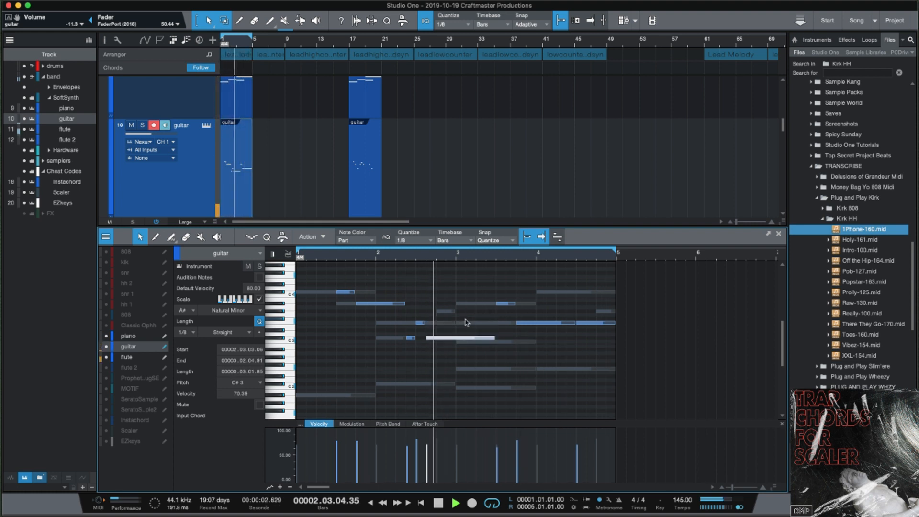
pyautogui.press('Up')
pyautogui.press('Up')
pyautogui.press('Up')
pyautogui.press('Up')
pyautogui.press('Up')
pyautogui.press('Up')
pyautogui.press('Up')
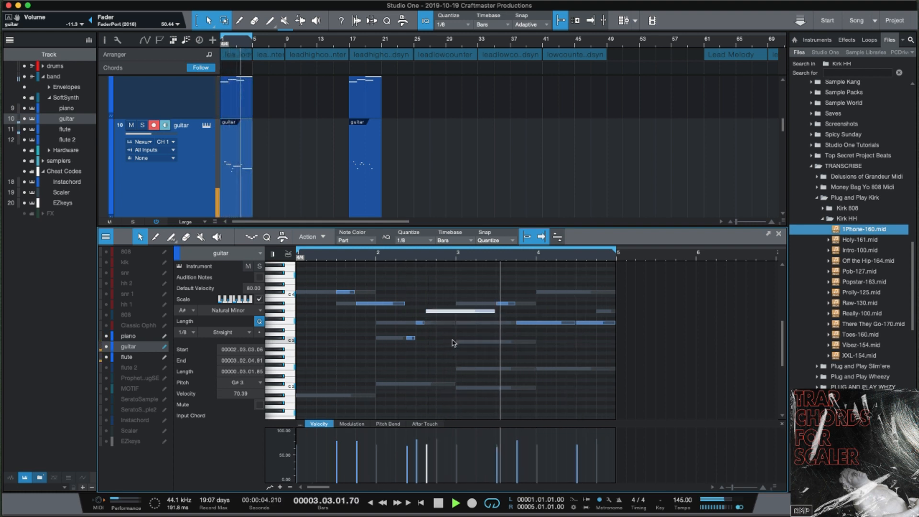
pyautogui.press('space')
# Shrink the track heights down to tiny rows.
pyautogui.scroll(3, 297, 179)
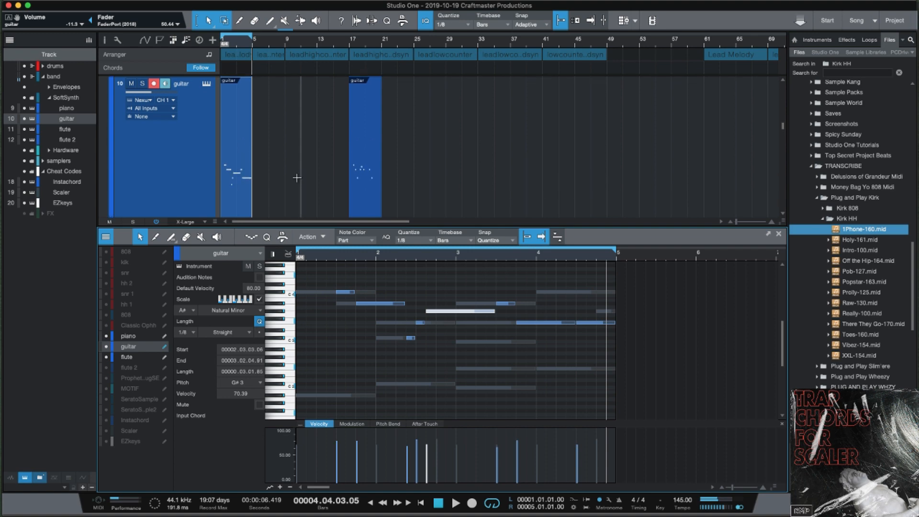
pyautogui.scroll(-10, 298, 179)
pyautogui.scroll(3, 301, 182)
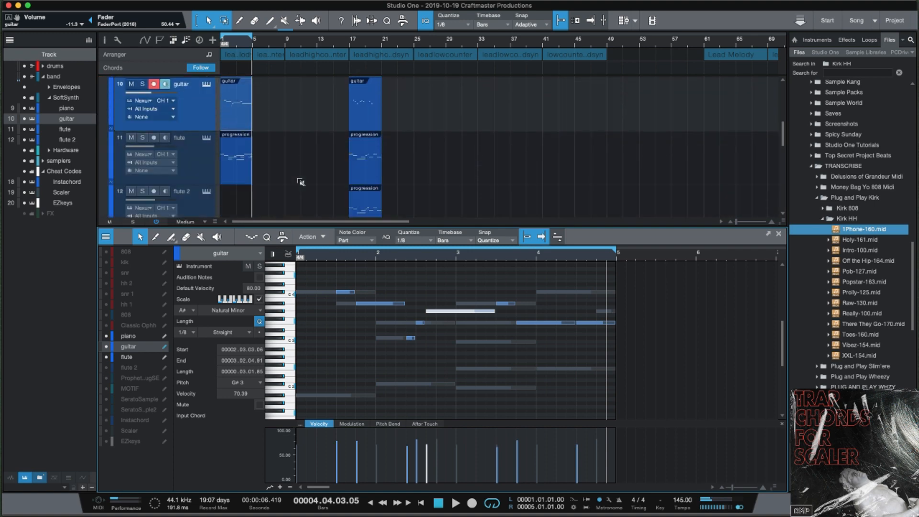
pyautogui.scroll(-2, 301, 182)
pyautogui.scroll(2, 300, 182)
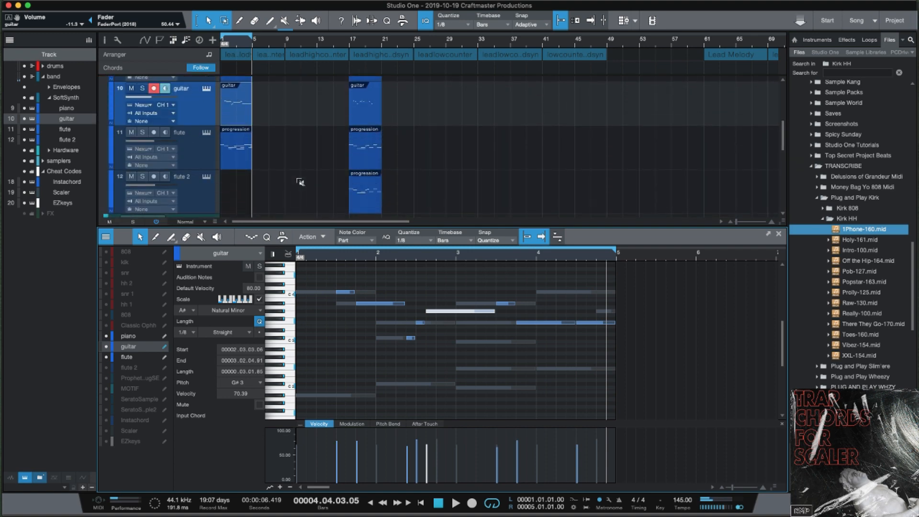
pyautogui.scroll(-2, 301, 181)
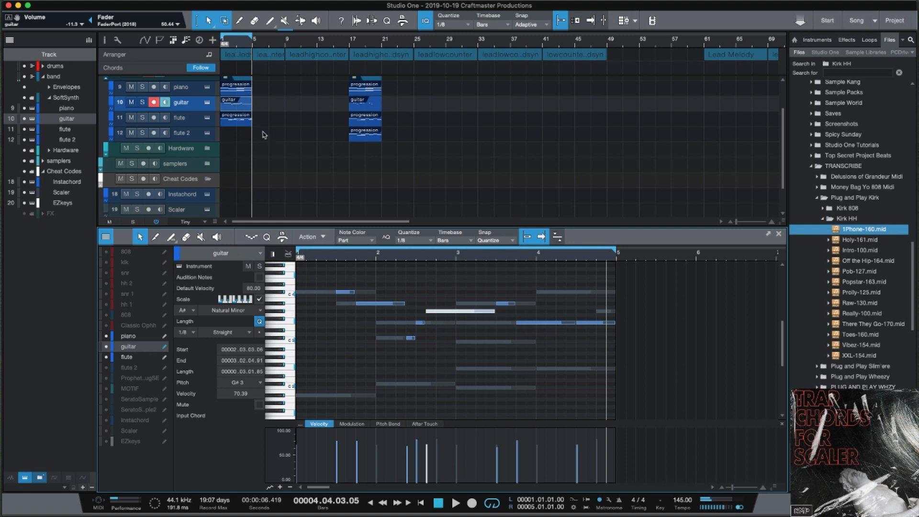
# Check the guitar's Nexus 2, show only guitar notes, and bring up the mixer console.
pyautogui.click(208, 103)
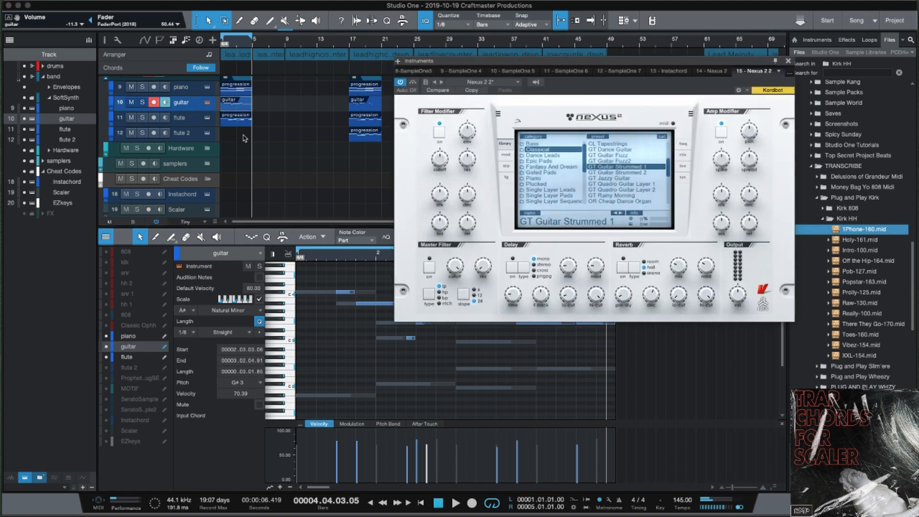
pyautogui.click(787, 62)
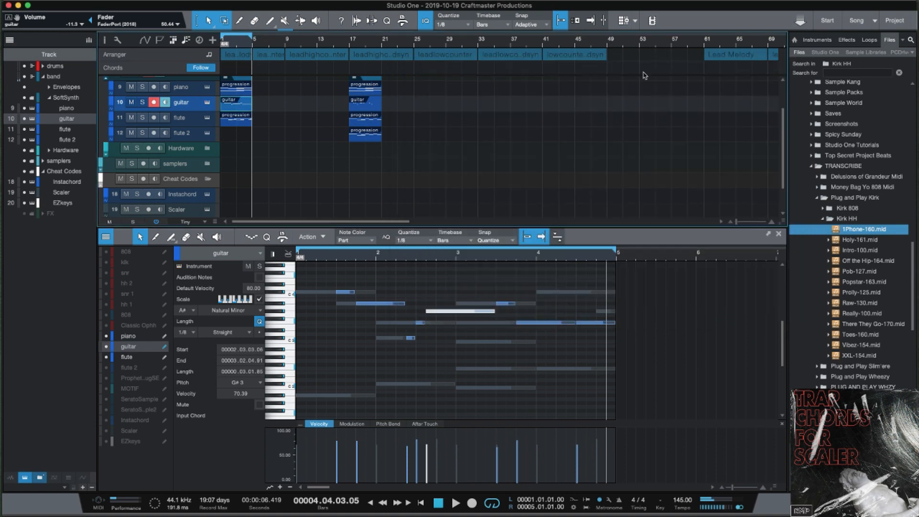
pyautogui.click(200, 104)
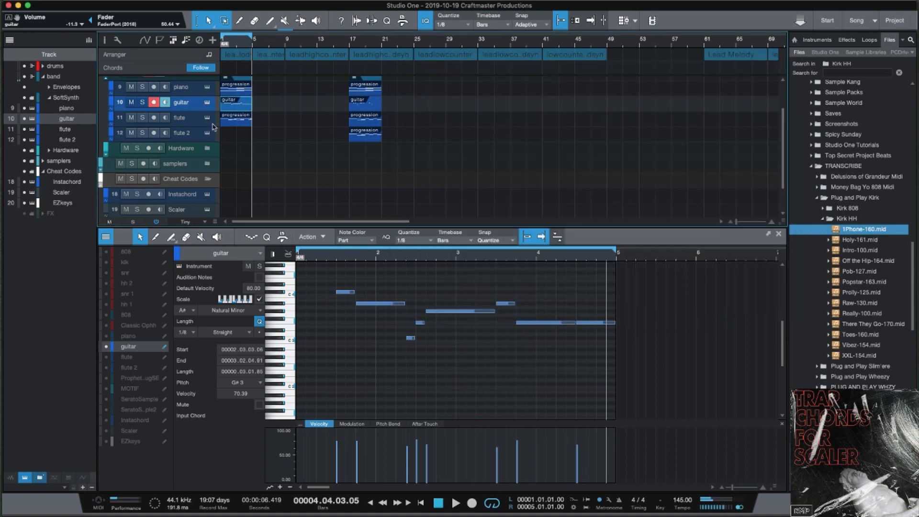
pyautogui.press('F3')
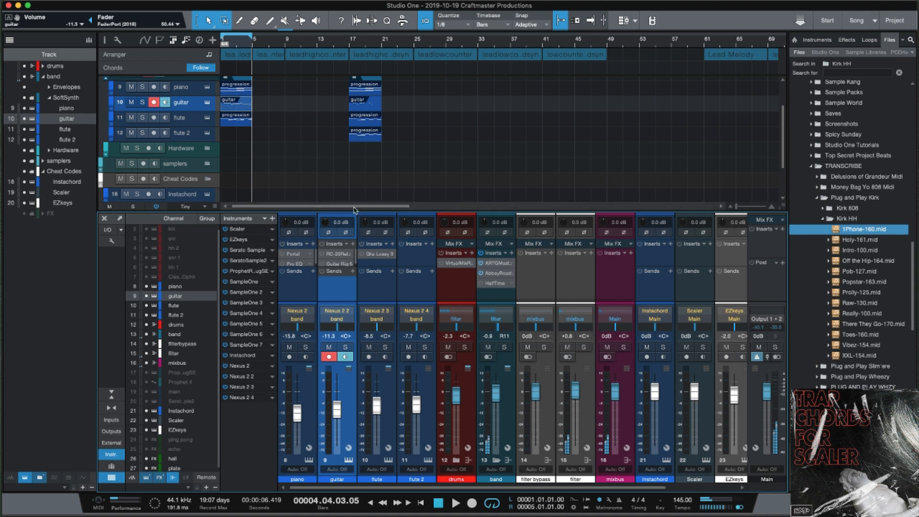
# Enlarge the console and move Guitar Rig 6 ahead of RC-20 on the guitar channel.
pyautogui.moveTo(358, 174); pyautogui.dragTo(357, 134)
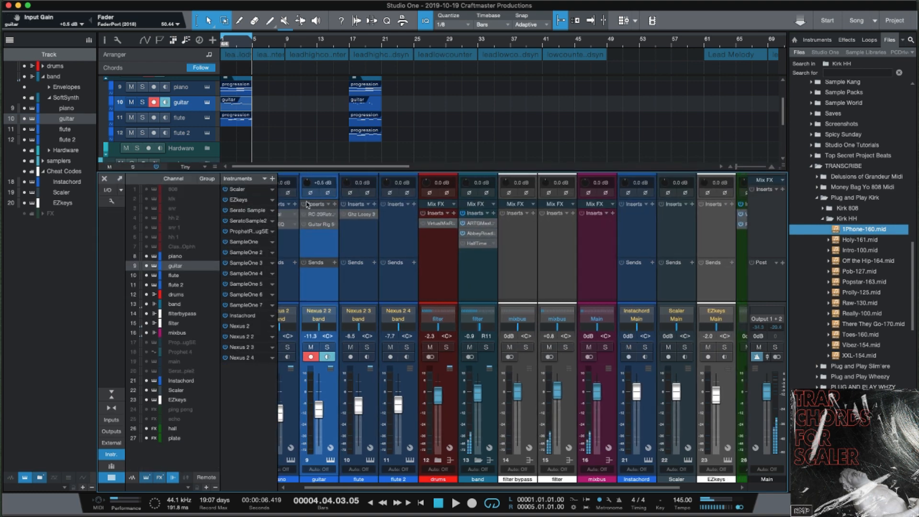
pyautogui.click(321, 214)
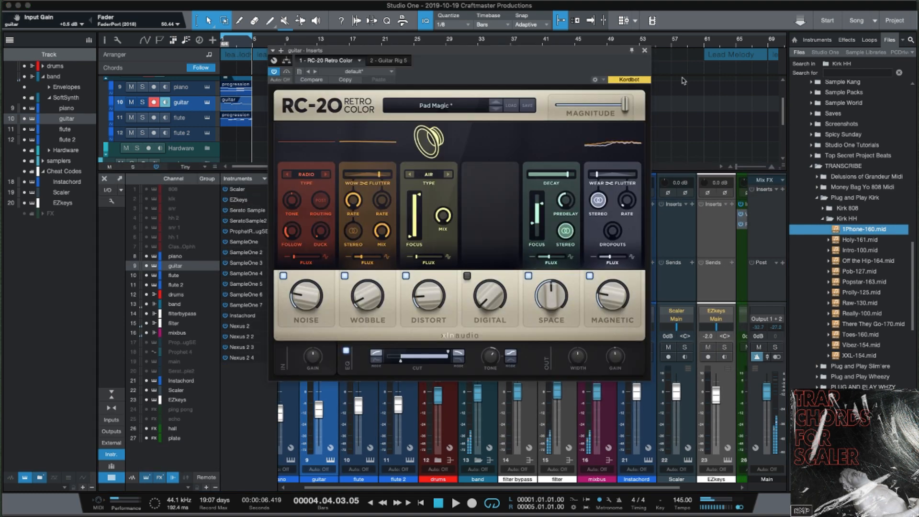
pyautogui.click(645, 50)
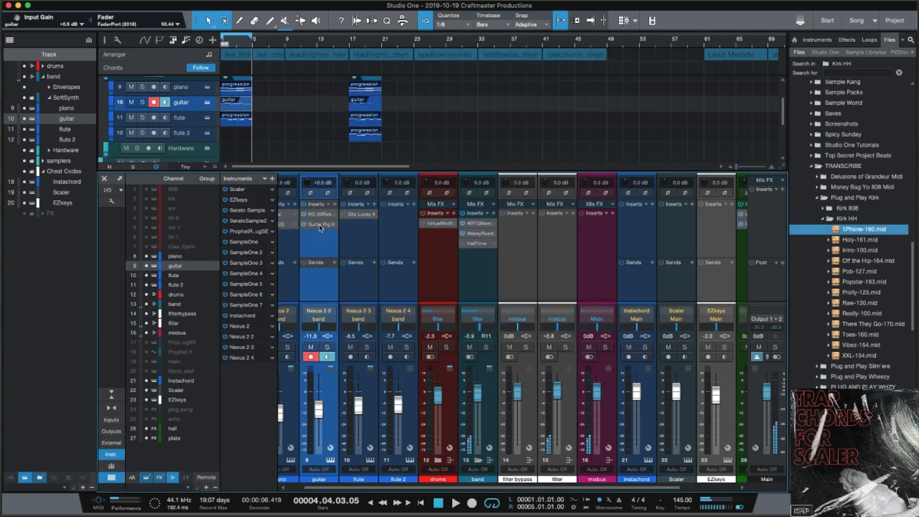
pyautogui.moveTo(321, 228); pyautogui.dragTo(321, 216)
pyautogui.click(320, 216)
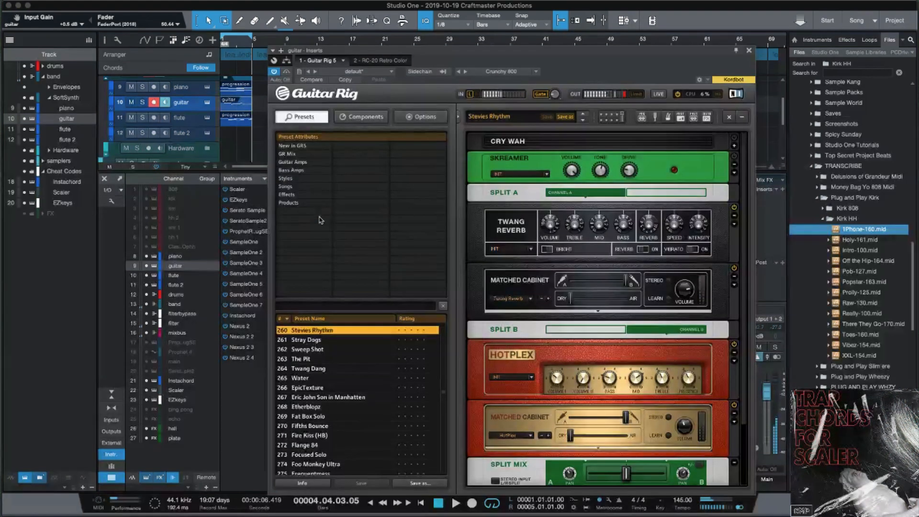
pyautogui.click(750, 51)
# Recheck RC-20, play the song from bar 1, and bring up the flute's Ghz Lossy 3.
pyautogui.click(321, 224)
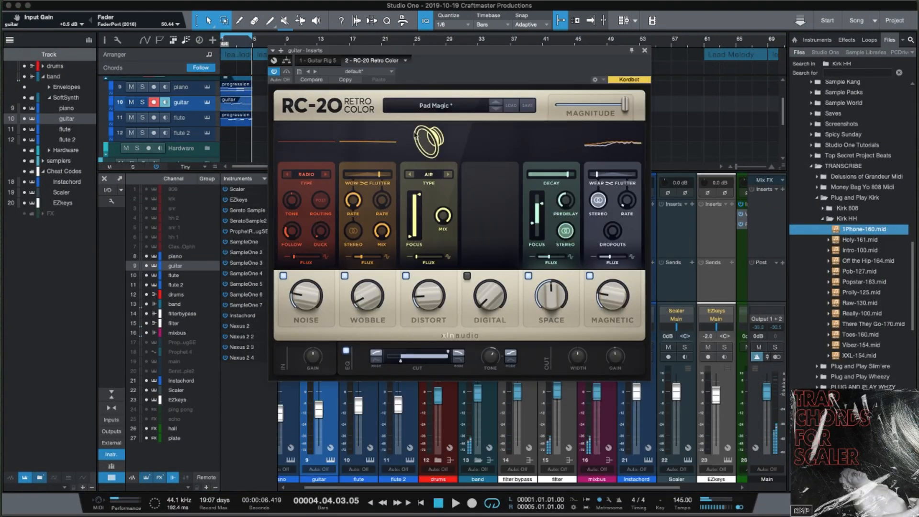
pyautogui.click(645, 51)
pyautogui.press('space')
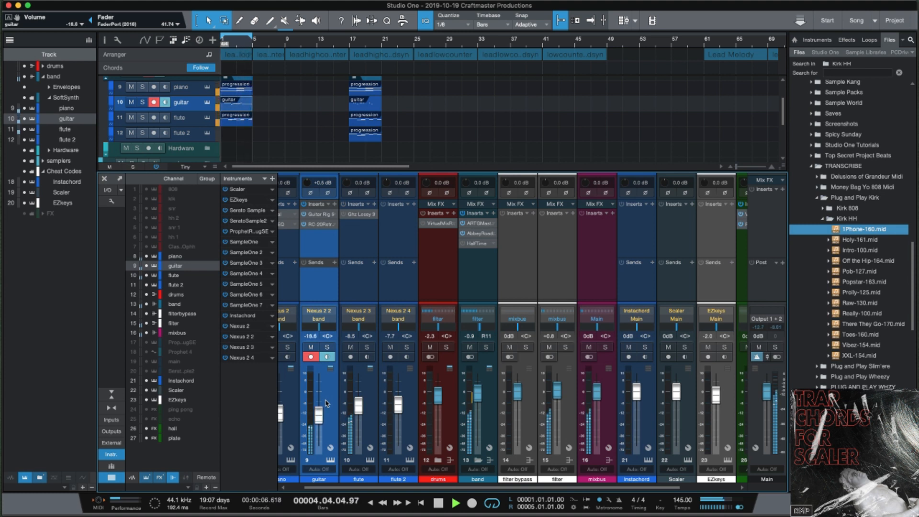
pyautogui.press('space')
pyautogui.click(360, 214)
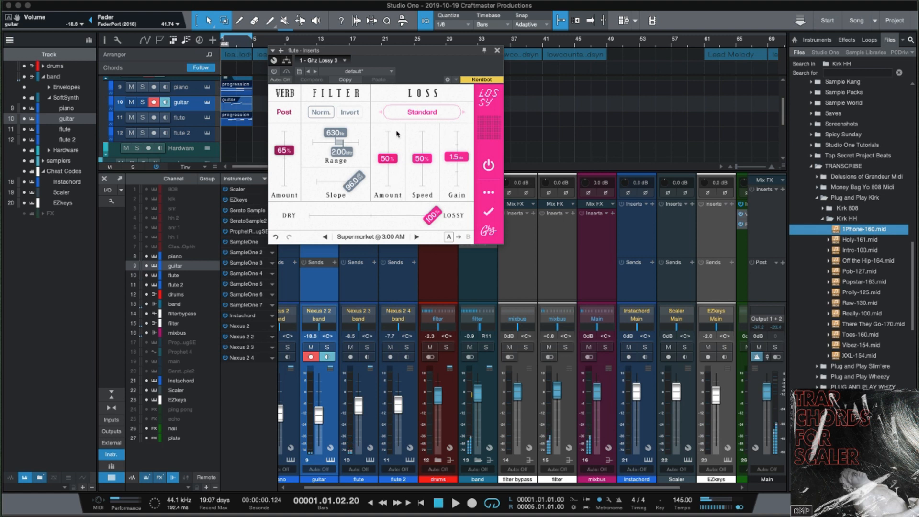
# Audition the flute's Ghz Lossy 3 during playback, then bring up the piano channel's inserts.
pyautogui.click(196, 123)
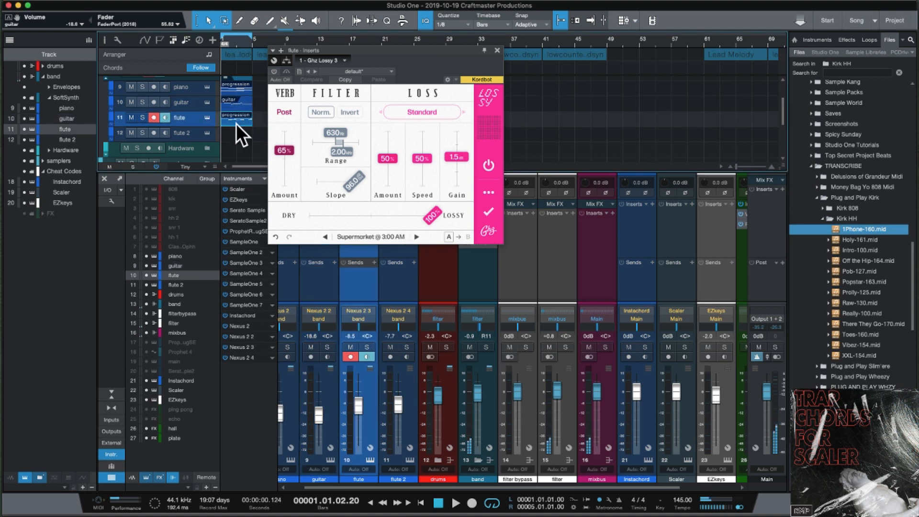
pyautogui.press('space')
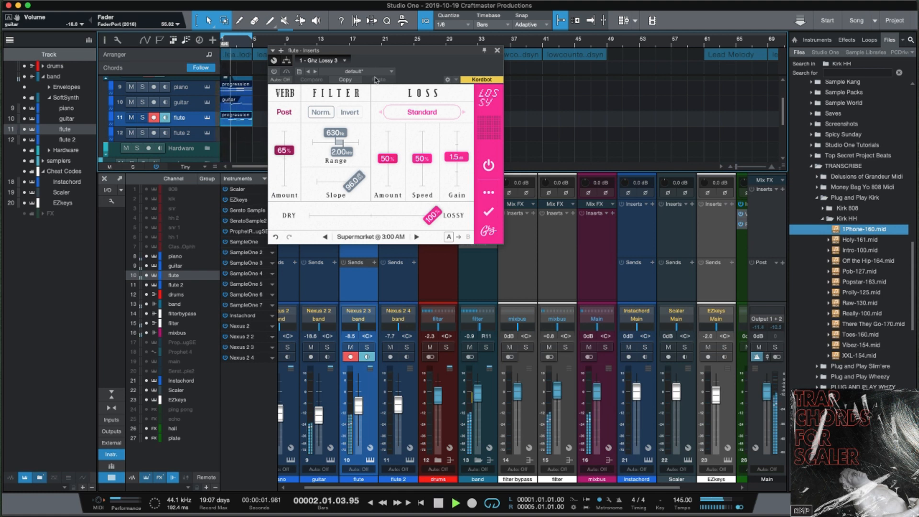
pyautogui.moveTo(411, 53); pyautogui.dragTo(665, 94)
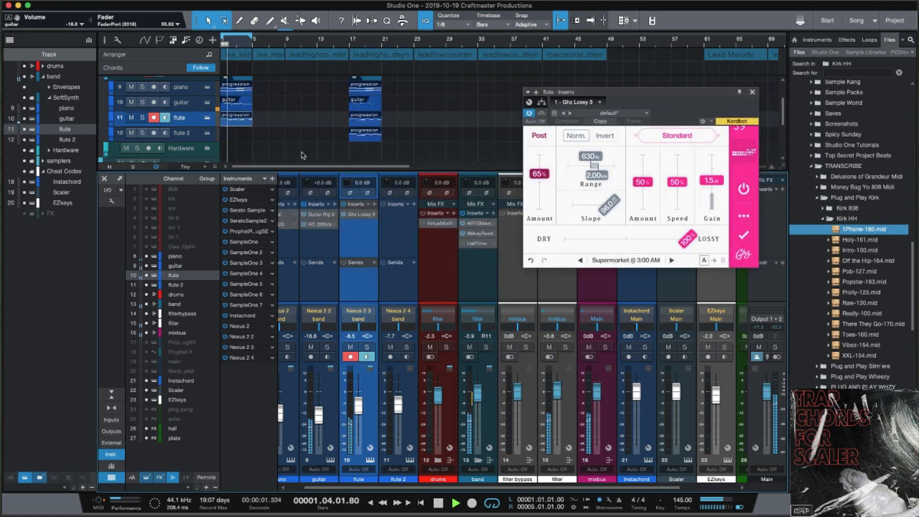
pyautogui.press('space')
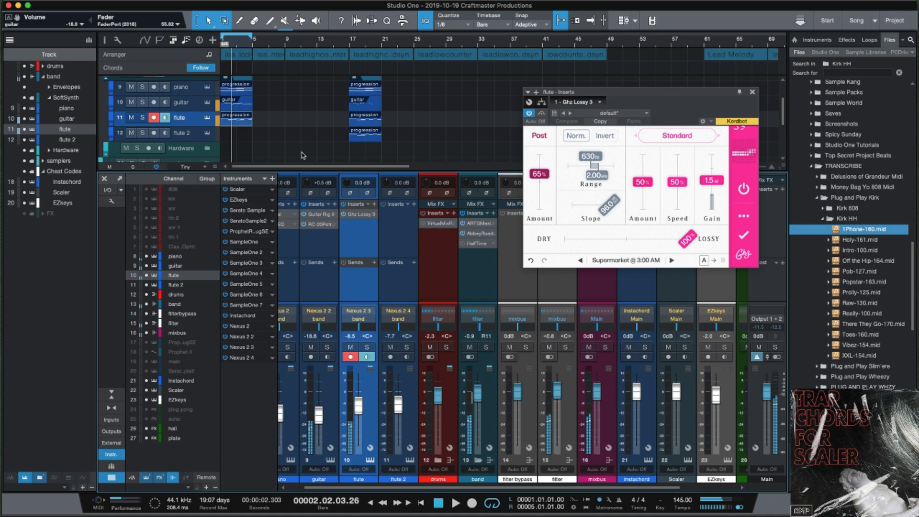
pyautogui.click(189, 91)
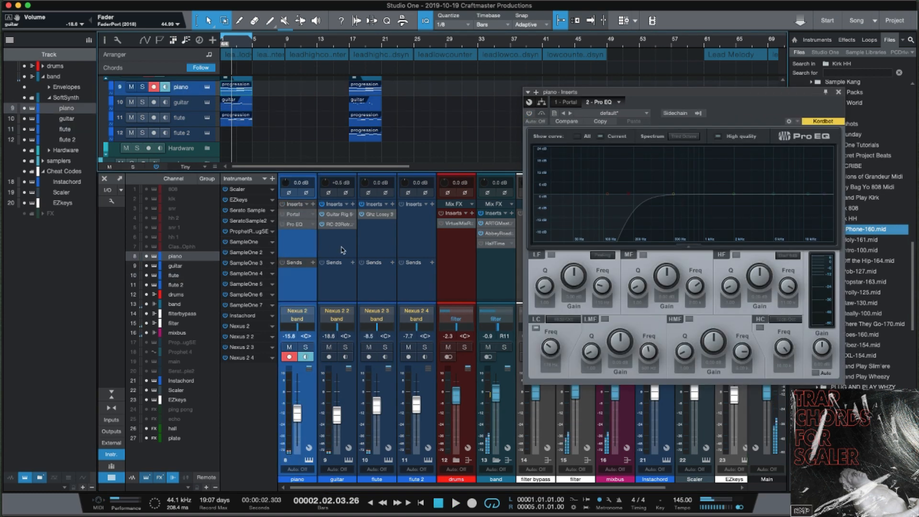
# Open and audition the piano's Portal effect, then close its window and stop playback.
pyautogui.doubleClick(297, 217)
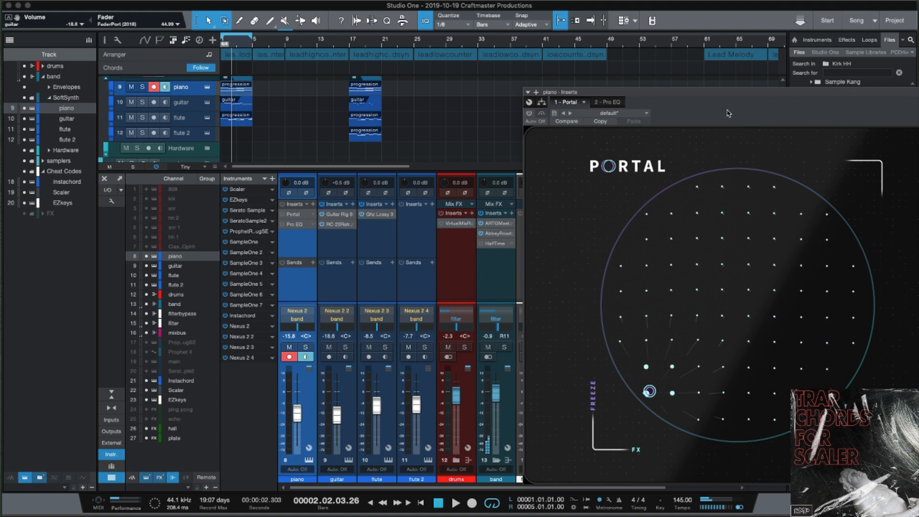
pyautogui.moveTo(722, 94); pyautogui.dragTo(538, 8)
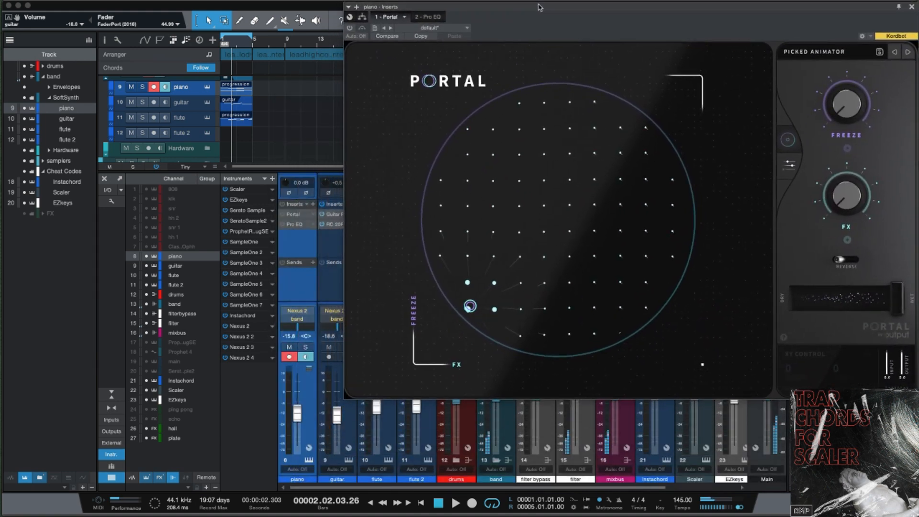
pyautogui.click(284, 217)
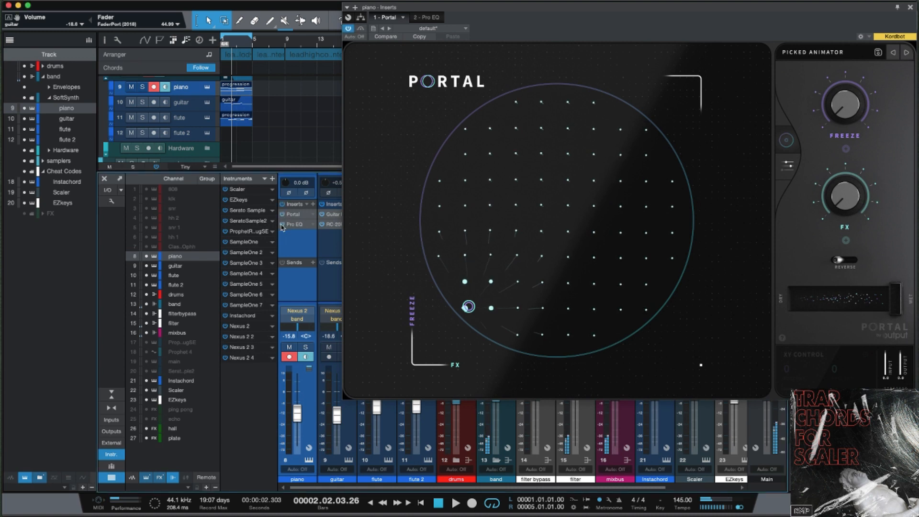
pyautogui.press('space')
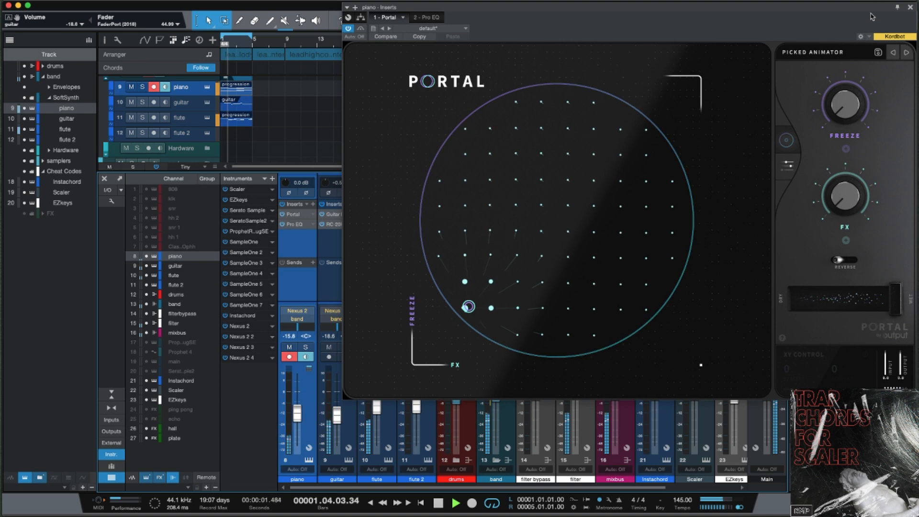
pyautogui.click(911, 8)
pyautogui.press('space')
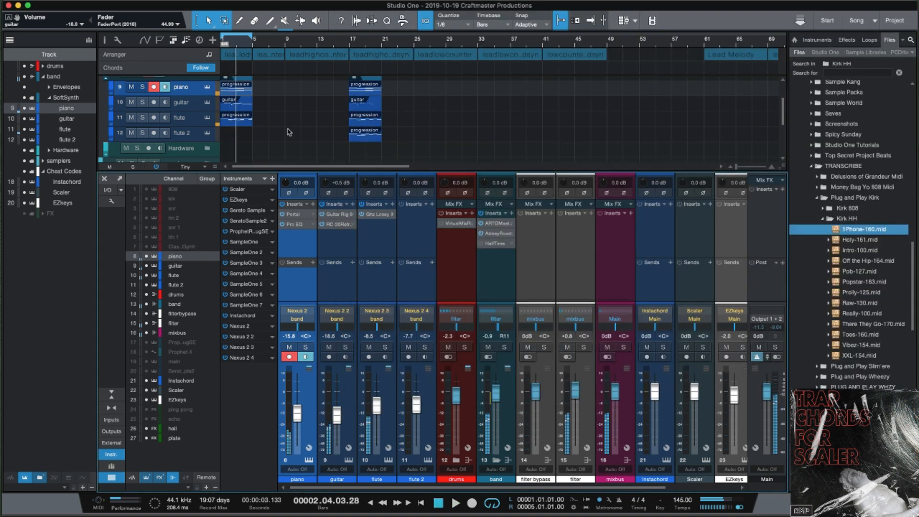
# Unmute the flute progression clip with Shift+M and Alt-copy it onto flute 2.
pyautogui.click(243, 125)
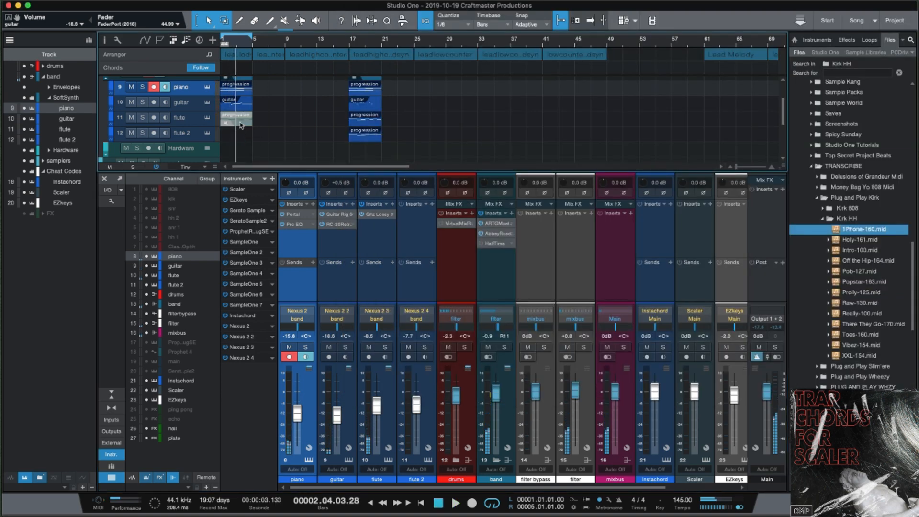
pyautogui.click(240, 125)
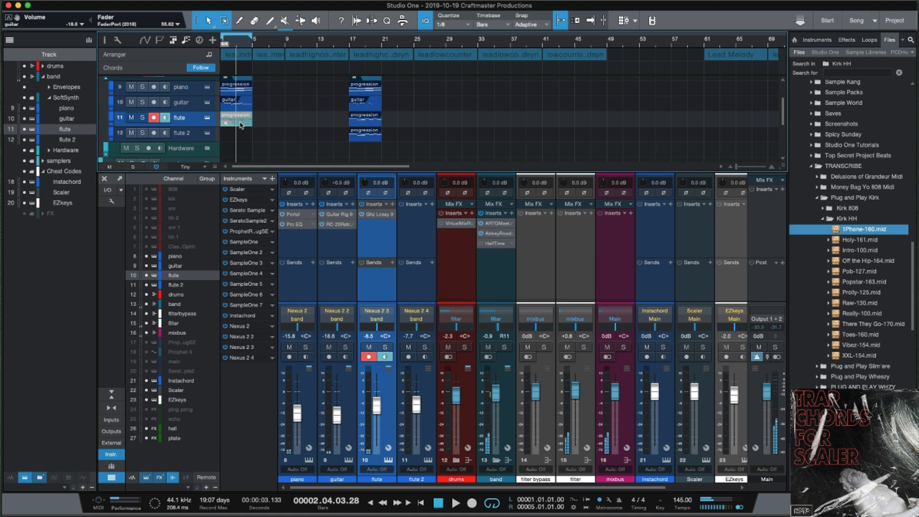
pyautogui.hscroll(1, 241, 123)
pyautogui.scroll(-1, 241, 121)
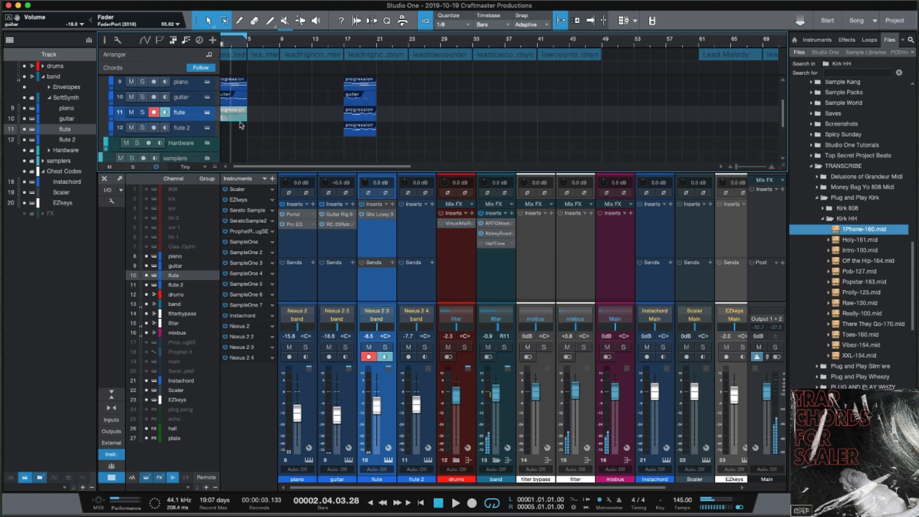
pyautogui.hotkey('shift', 'm')
pyautogui.hscroll(-1, 244, 118)
pyautogui.moveTo(244, 122); pyautogui.dragTo(242, 130)
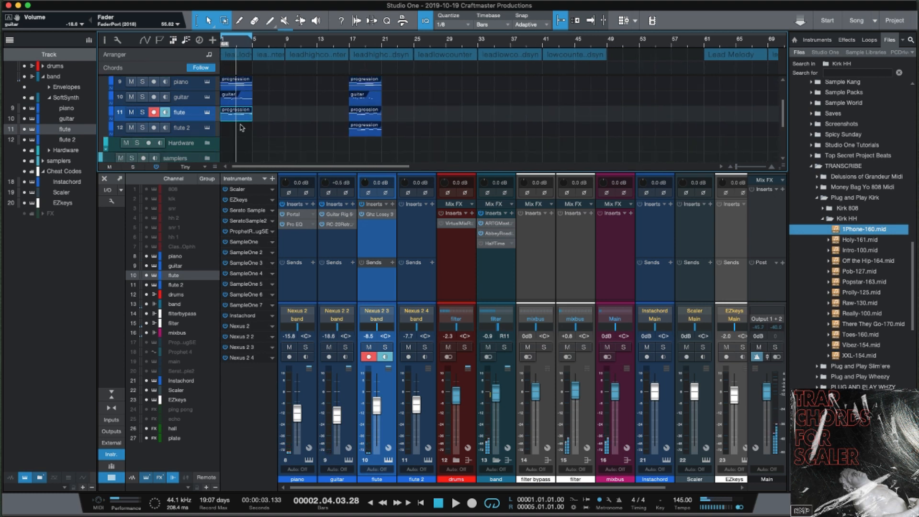
pyautogui.click(208, 128)
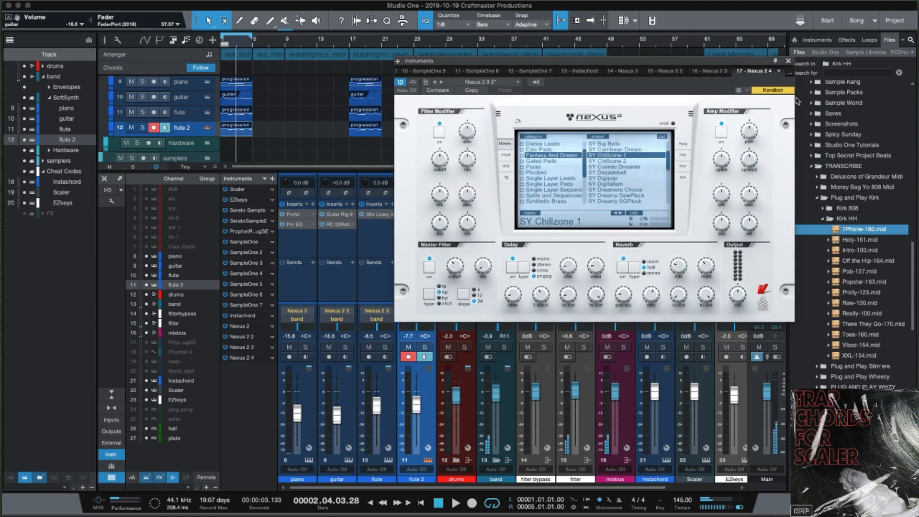
pyautogui.click(789, 61)
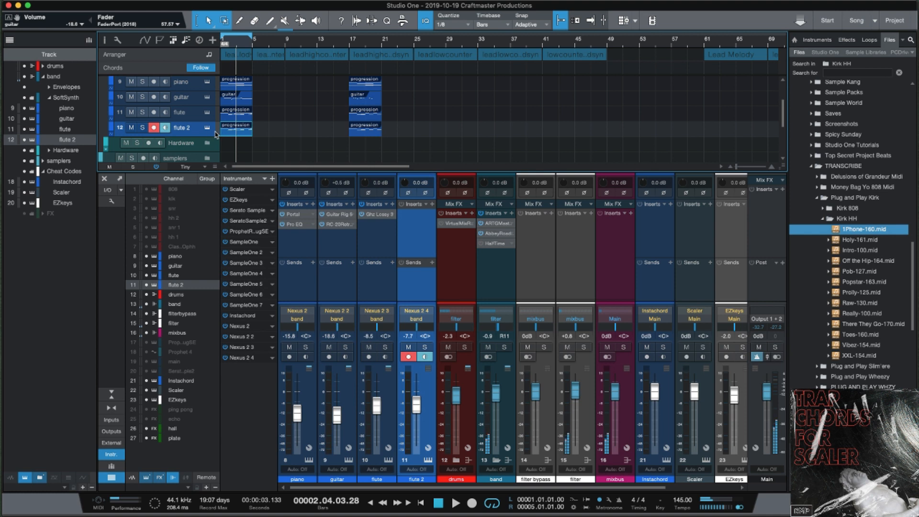
pyautogui.press('space')
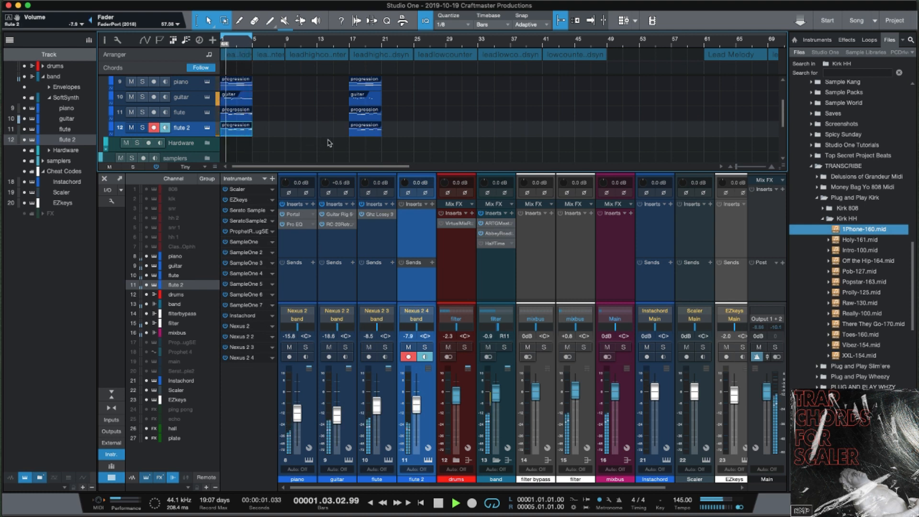
# Delete the four progression clips at bar 17 and replay the song from bar 1.
pyautogui.moveTo(334, 82); pyautogui.dragTo(417, 138)
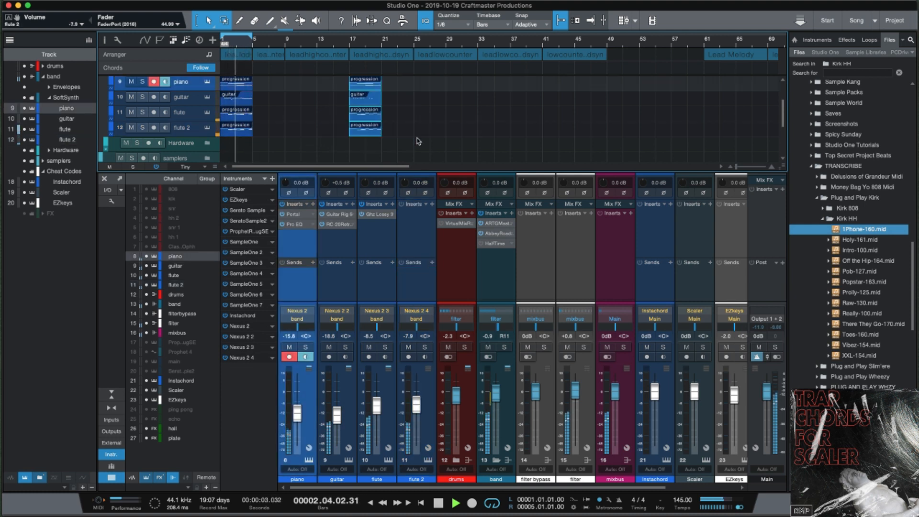
pyautogui.press('Delete')
pyautogui.press('space')
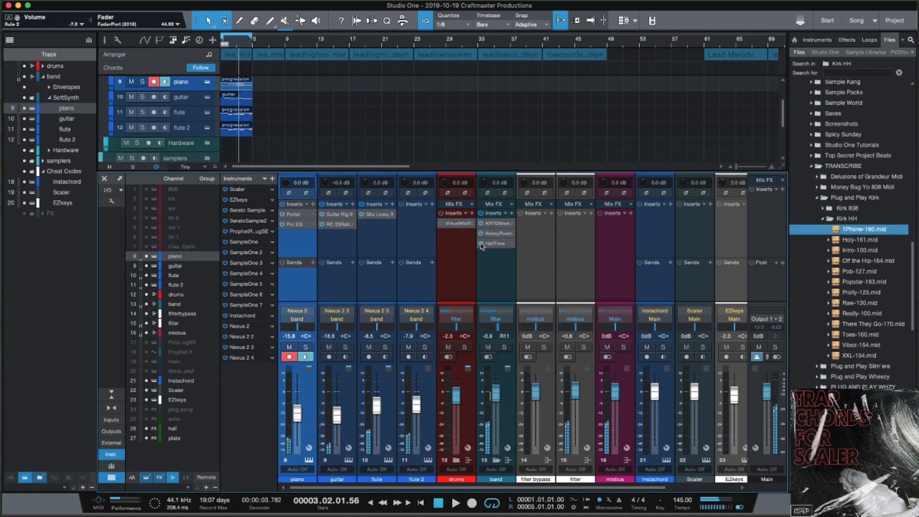
pyautogui.press('Home')
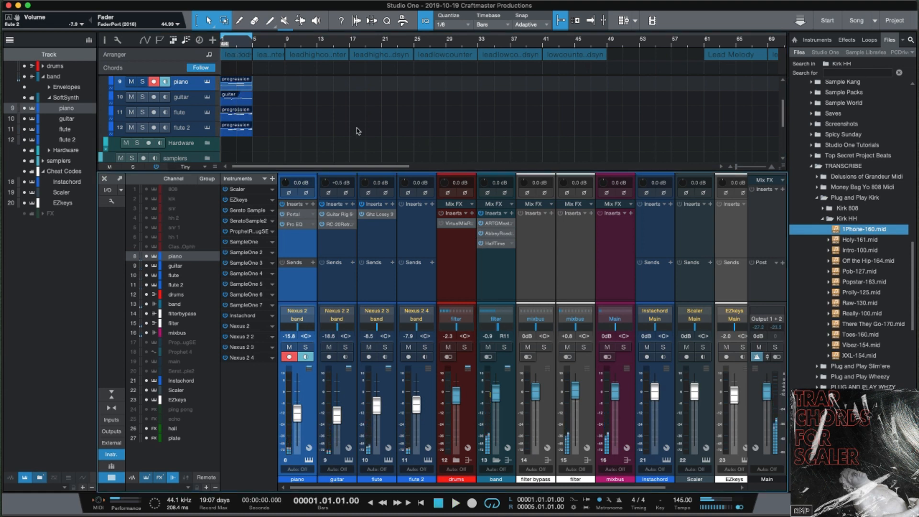
pyautogui.press('space')
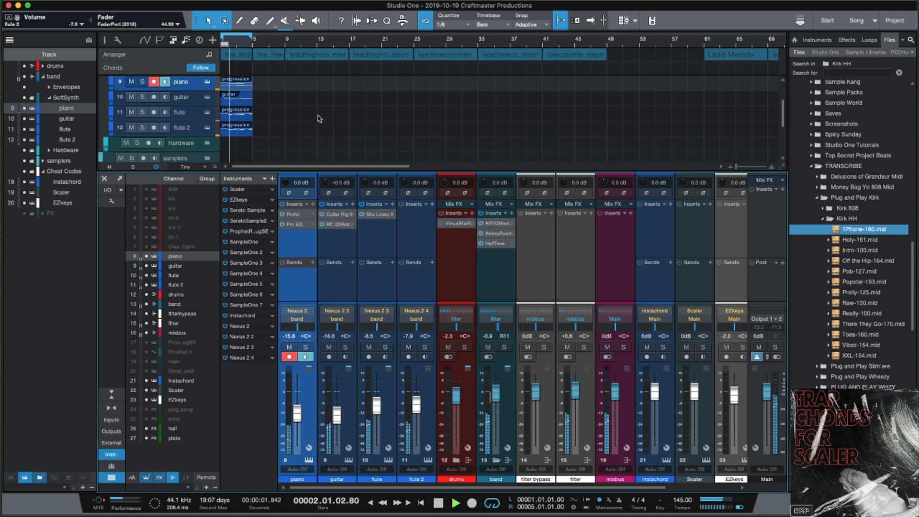
pyautogui.scroll(3, 328, 124)
pyautogui.scroll(-3, 328, 124)
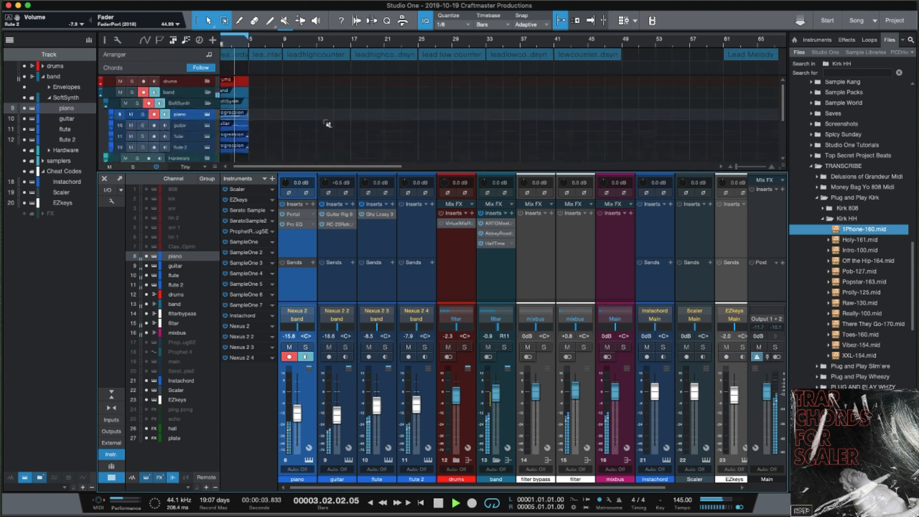
pyautogui.press('space')
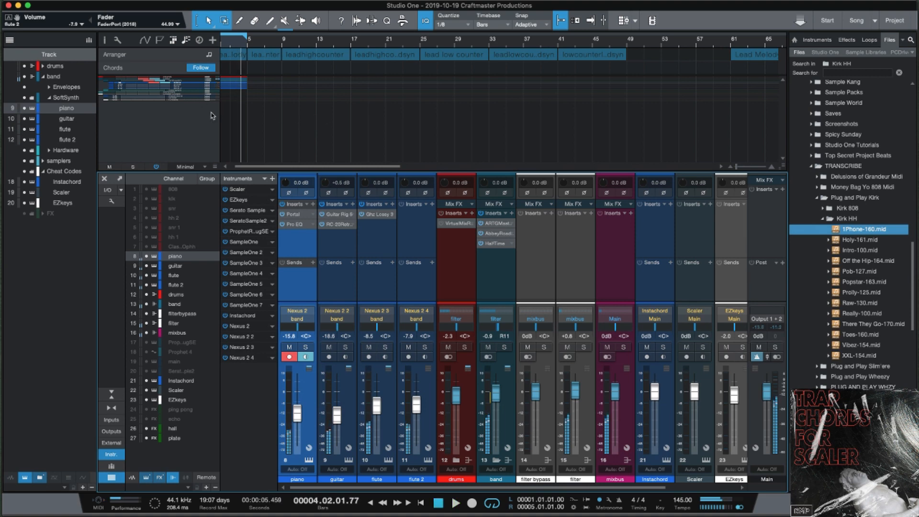
# Hide the mixer console with F3 and expand the drums folder track.
pyautogui.scroll(3, 248, 108)
pyautogui.press('F3')
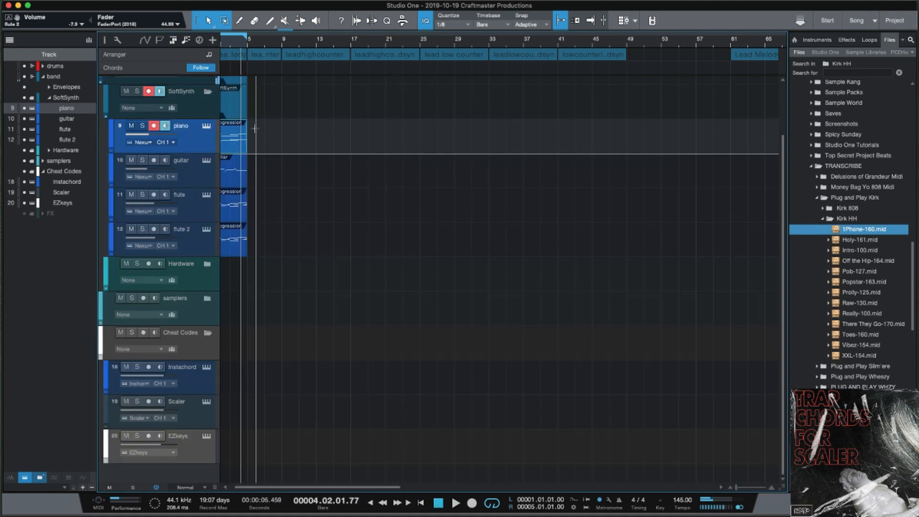
pyautogui.scroll(3, 258, 139)
pyautogui.scroll(-5, 257, 139)
pyautogui.scroll(3, 258, 140)
pyautogui.scroll(-3, 258, 141)
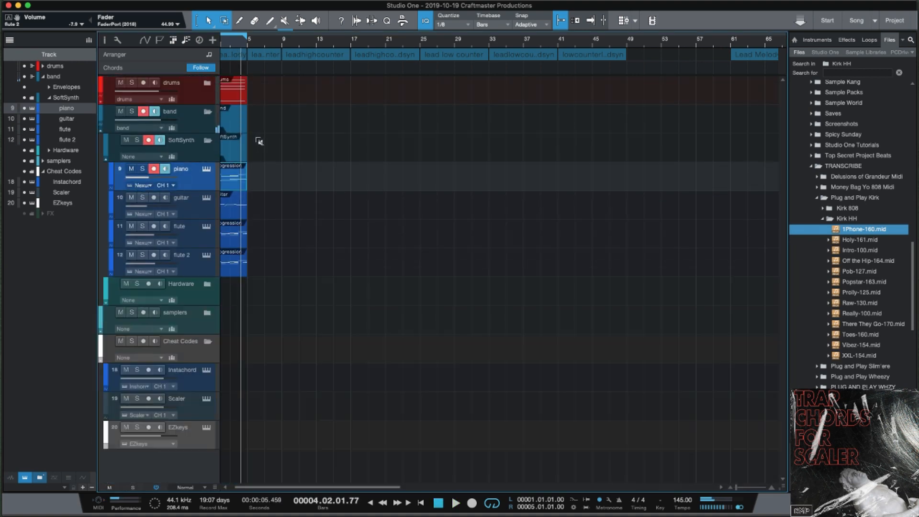
pyautogui.click(207, 82)
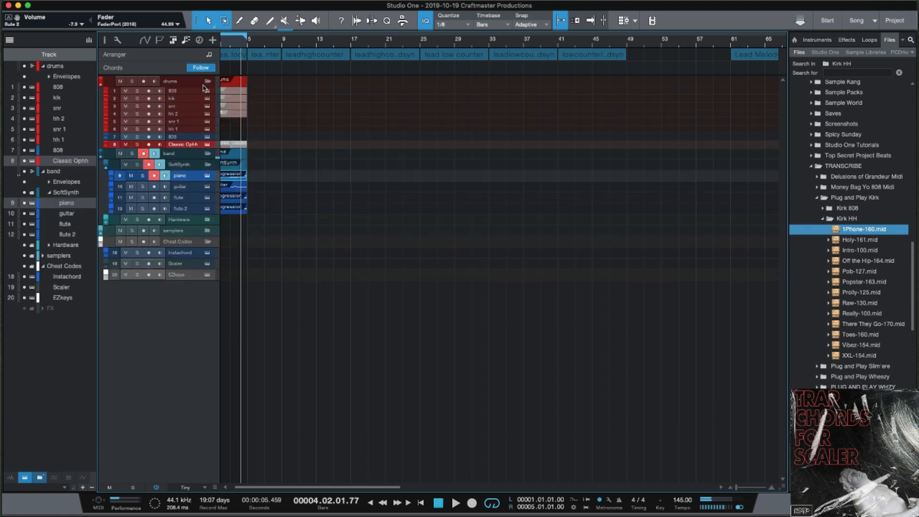
# Move the Classic Ophh track to fifth place, just below hh 2, and play back the arrangement.
pyautogui.hscroll(-1, 242, 108)
pyautogui.moveTo(281, 119); pyautogui.dragTo(218, 91)
pyautogui.moveTo(196, 143); pyautogui.dragTo(199, 123)
pyautogui.moveTo(272, 125); pyautogui.dragTo(213, 95)
pyautogui.click(288, 113)
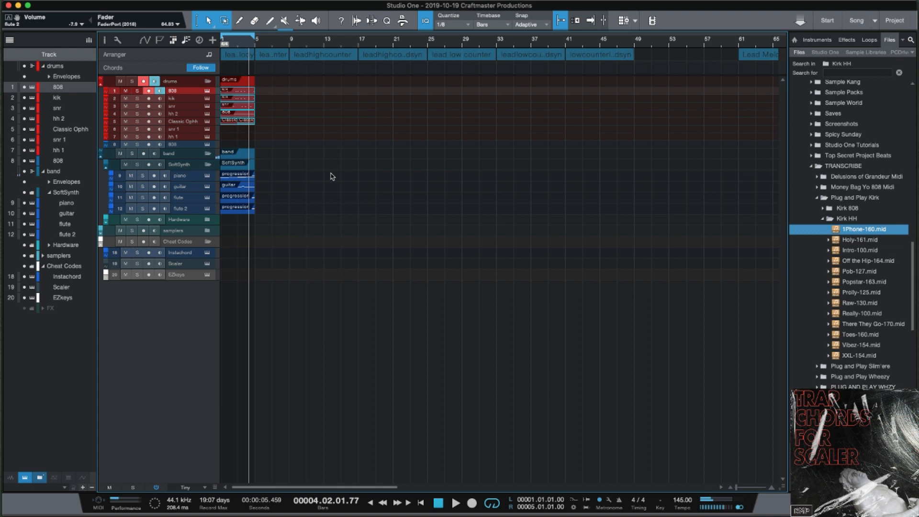
pyautogui.press('space')
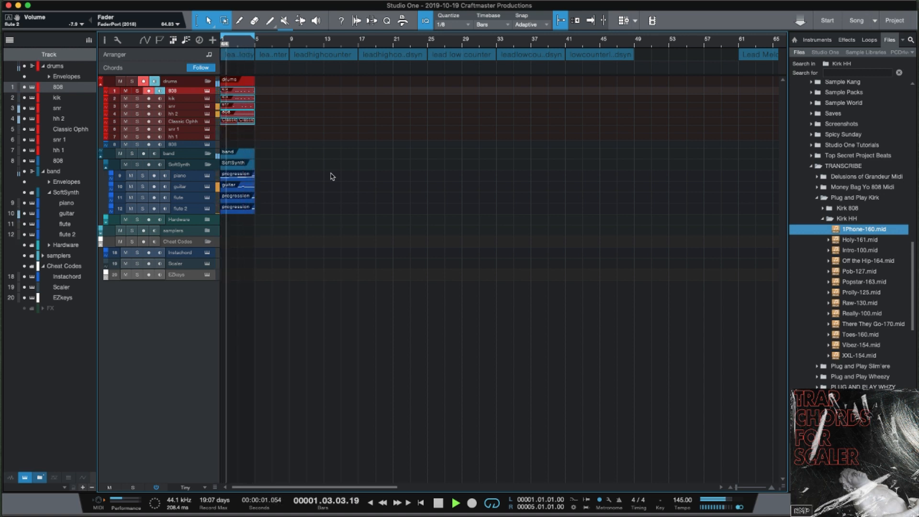
pyautogui.press('space')
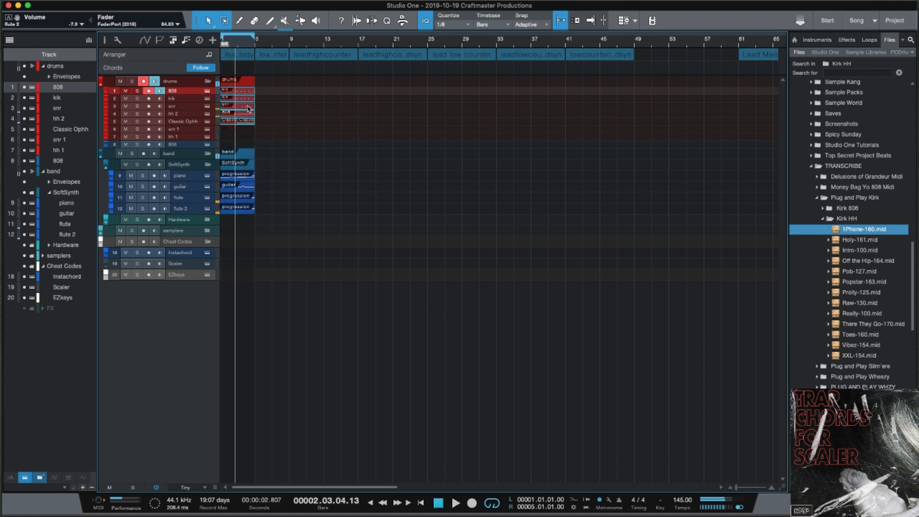
# Open the 808 part in the note editor, hiding and locking the kik, snr, hh 2 and Classic Ophh notes.
pyautogui.doubleClick(242, 94)
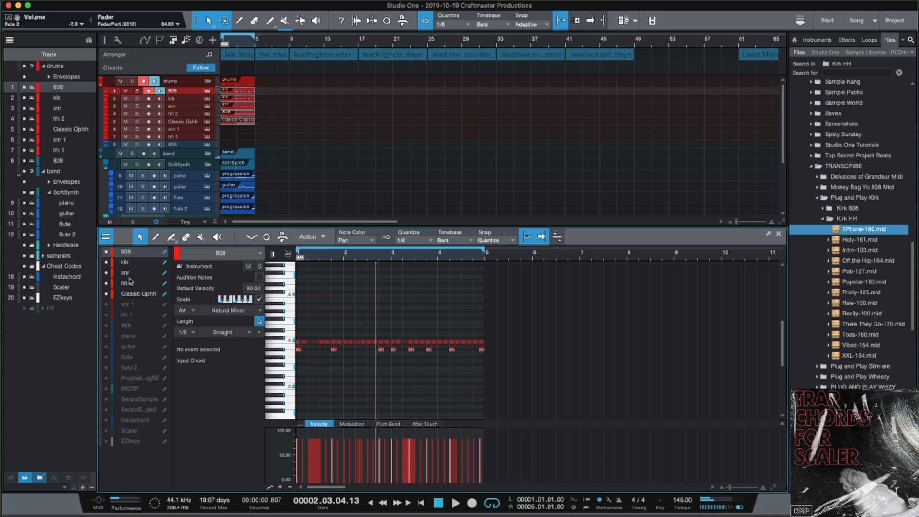
pyautogui.moveTo(164, 263); pyautogui.dragTo(164, 293)
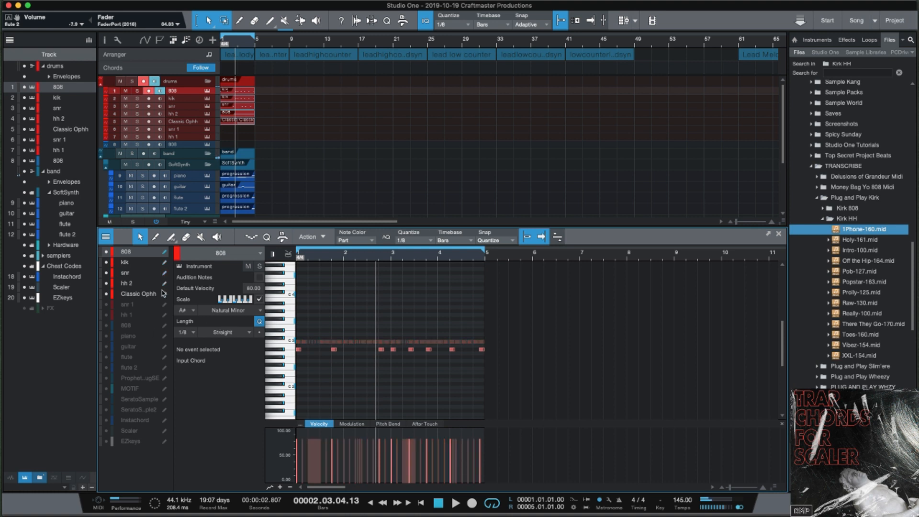
pyautogui.moveTo(107, 263); pyautogui.dragTo(107, 359)
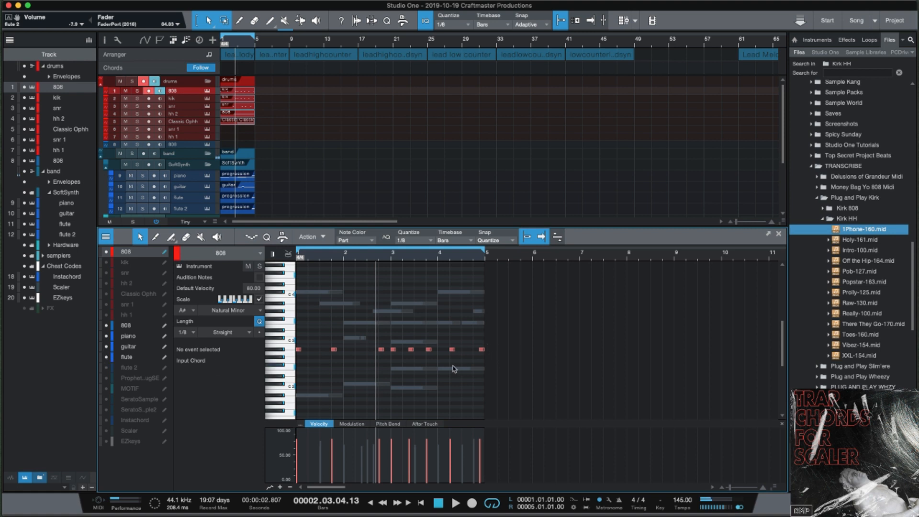
pyautogui.moveTo(502, 359); pyautogui.dragTo(288, 339)
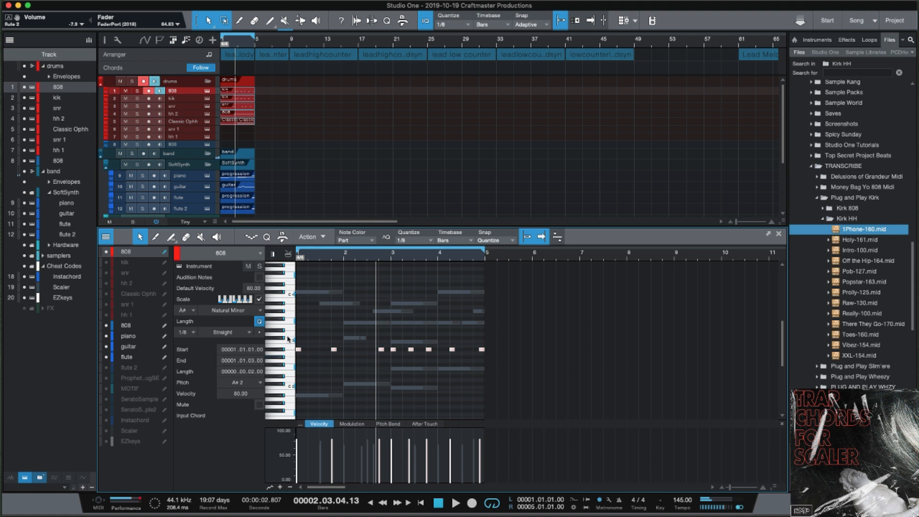
pyautogui.click(349, 378)
# Raise the bar 2–4 808 notes by semitones, shift all eight up an octave, and play.
pyautogui.moveTo(381, 396); pyautogui.dragTo(430, 398)
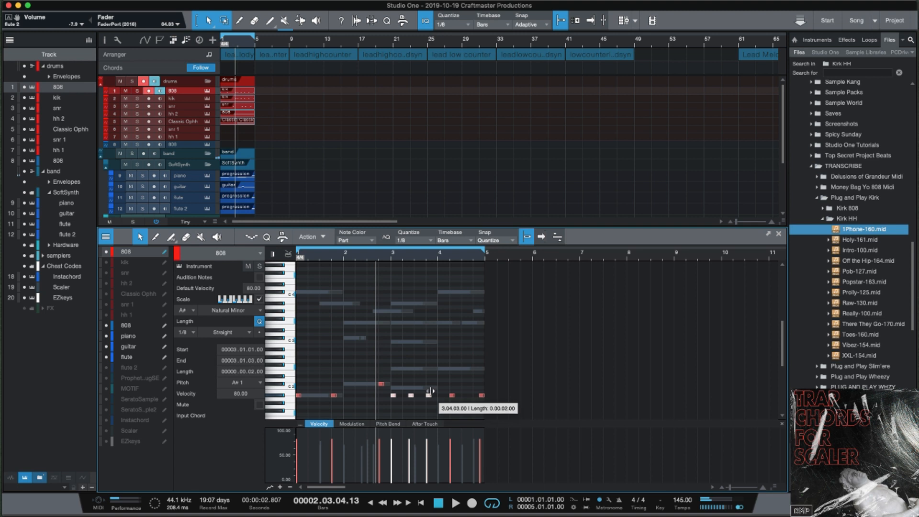
pyautogui.press('Up')
pyautogui.press('Up')
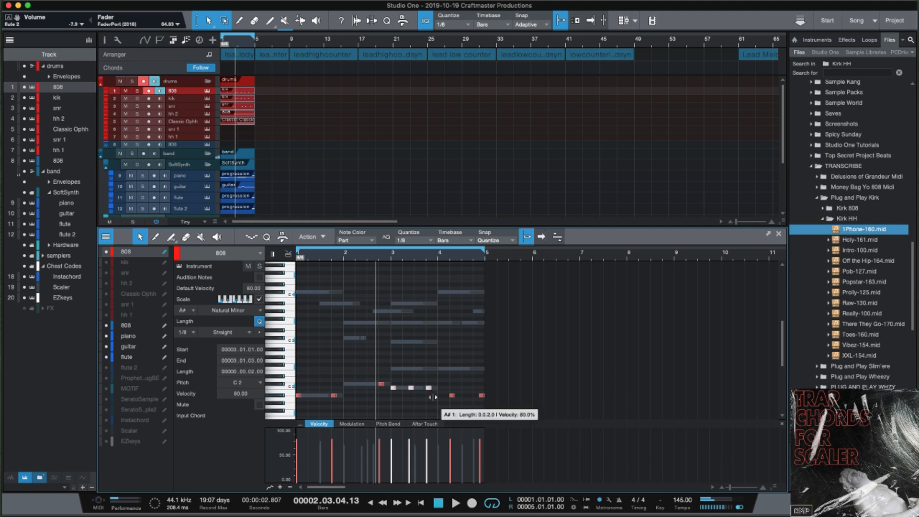
pyautogui.moveTo(445, 381); pyautogui.dragTo(294, 372)
pyautogui.press('Up')
pyautogui.press('Up')
pyautogui.press('Up')
pyautogui.press('Up')
pyautogui.press('Up')
pyautogui.press('Up')
pyautogui.press('Up')
pyautogui.hotkey('shift', 'Up')
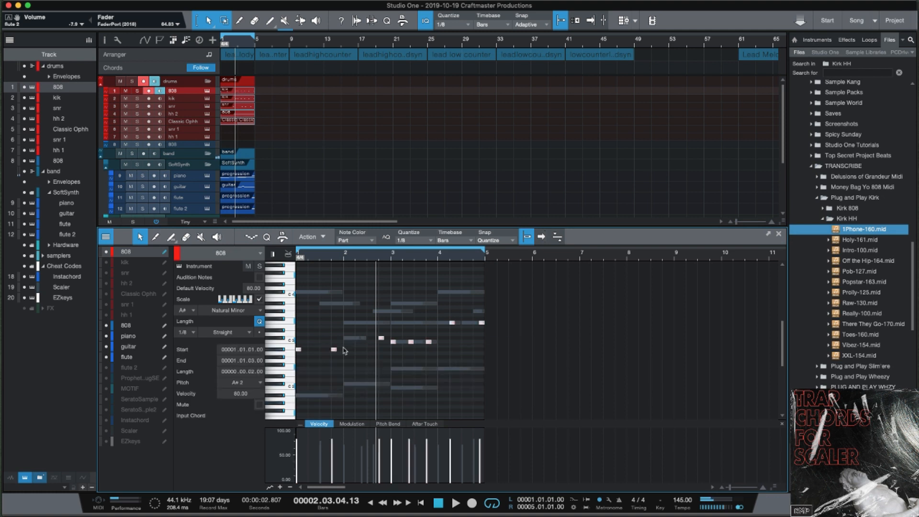
pyautogui.press('space')
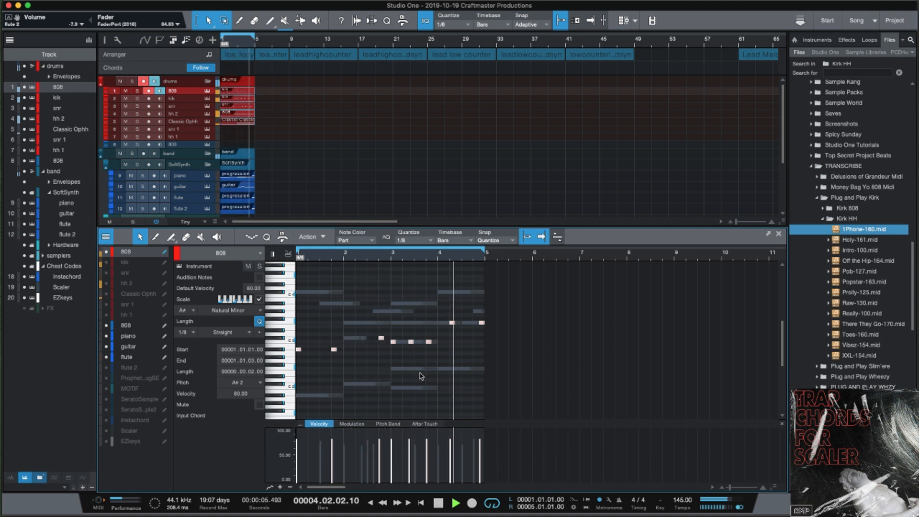
# Move the last 808 note up an octave, then one semitone down.
pyautogui.click(483, 331)
pyautogui.click(482, 324)
pyautogui.hotkey('shift', 'Up')
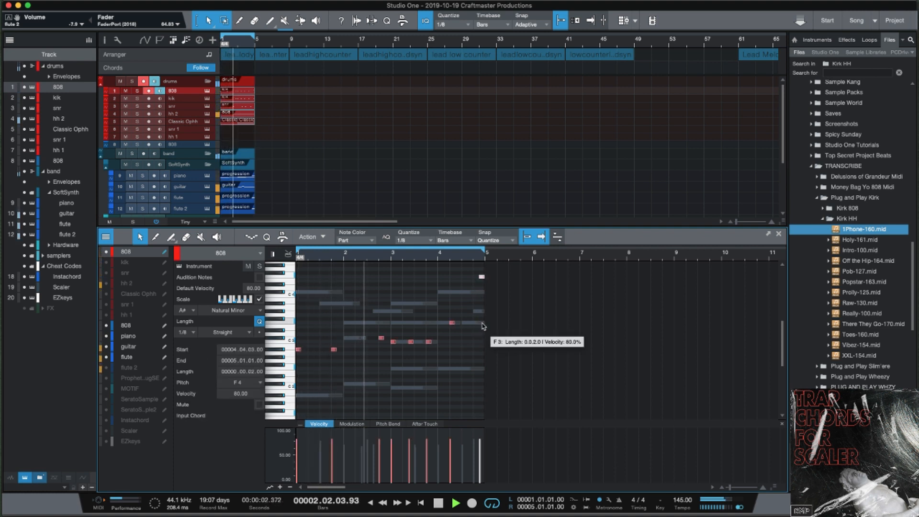
pyautogui.press('Down')
pyautogui.press('Down')
pyautogui.press('Down')
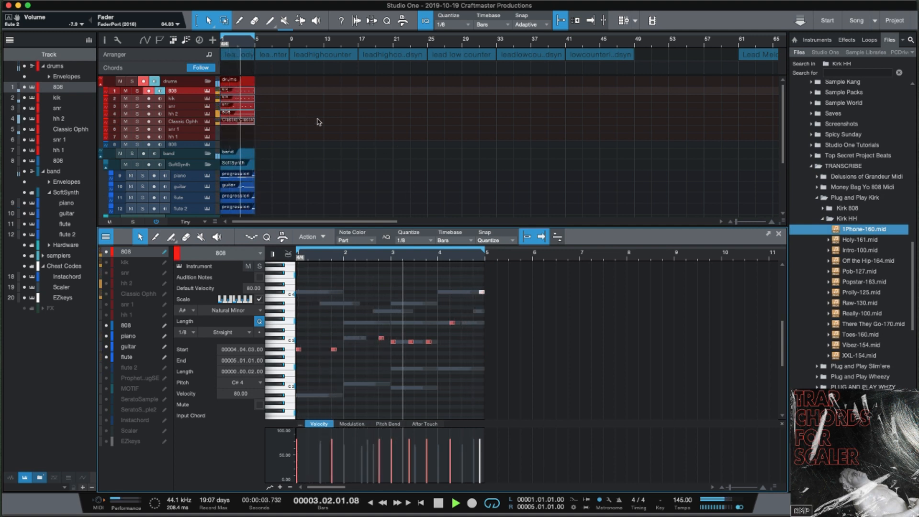
pyautogui.scroll(5, 328, 138)
pyautogui.scroll(-5, 328, 138)
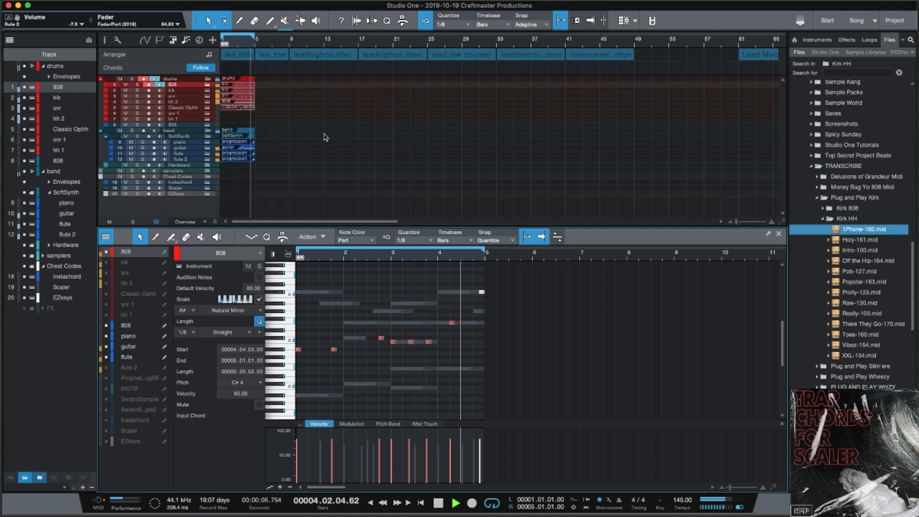